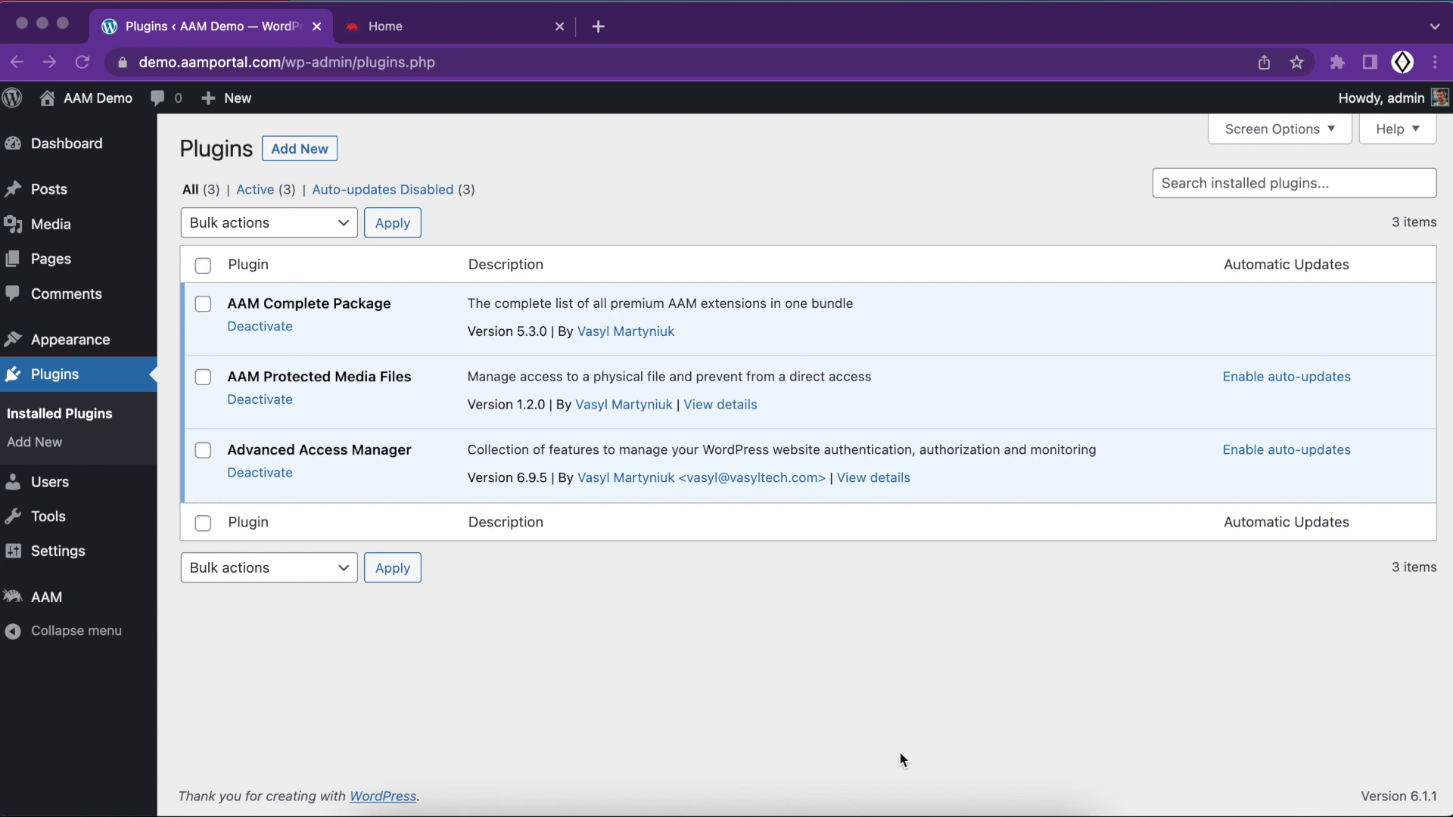
# Step: Confirm the three AAM plugins are active, then bring the site's Demo folder forward in Finder
pyautogui.click(510, 573)
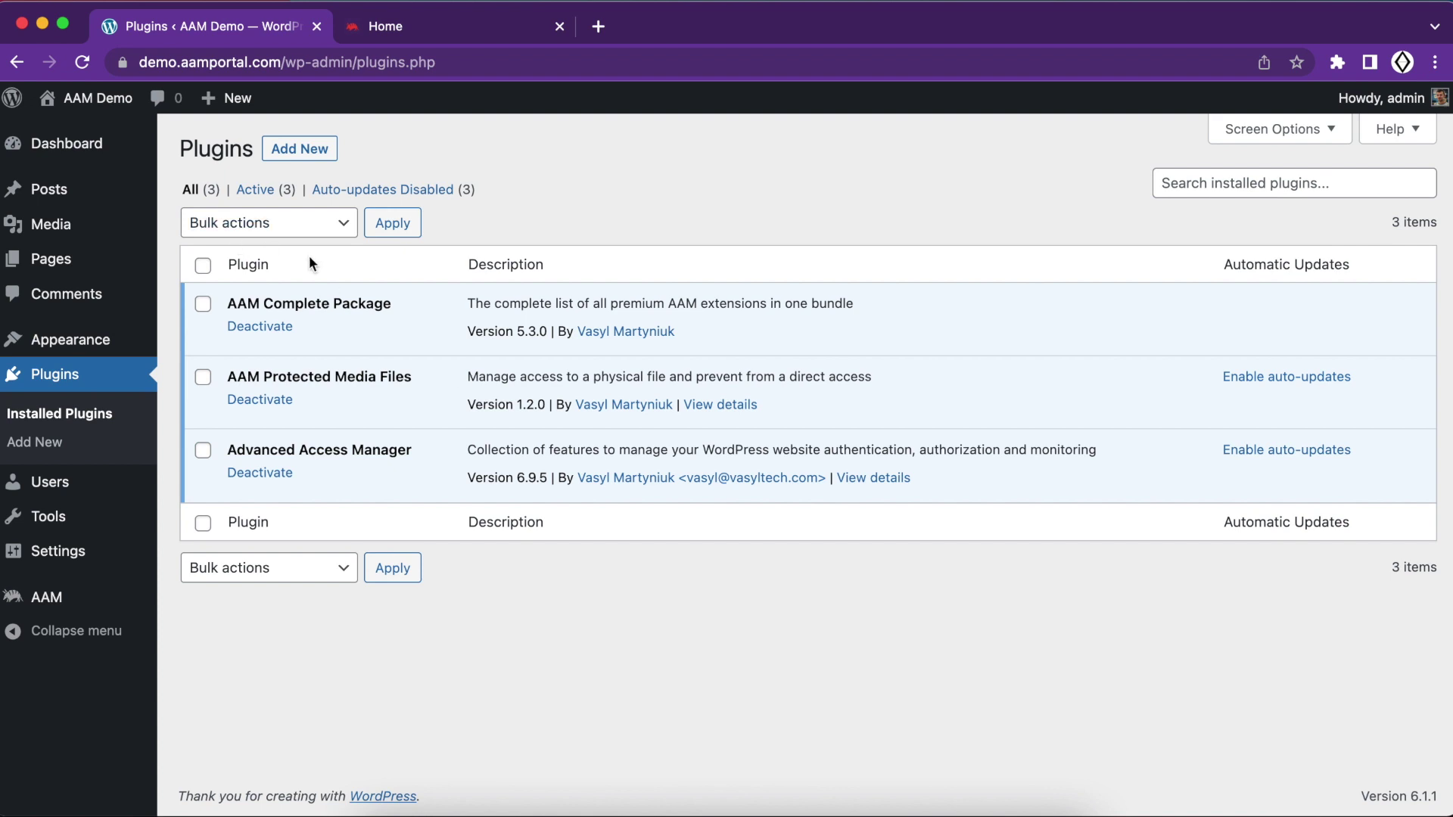
pyautogui.click(386, 808)
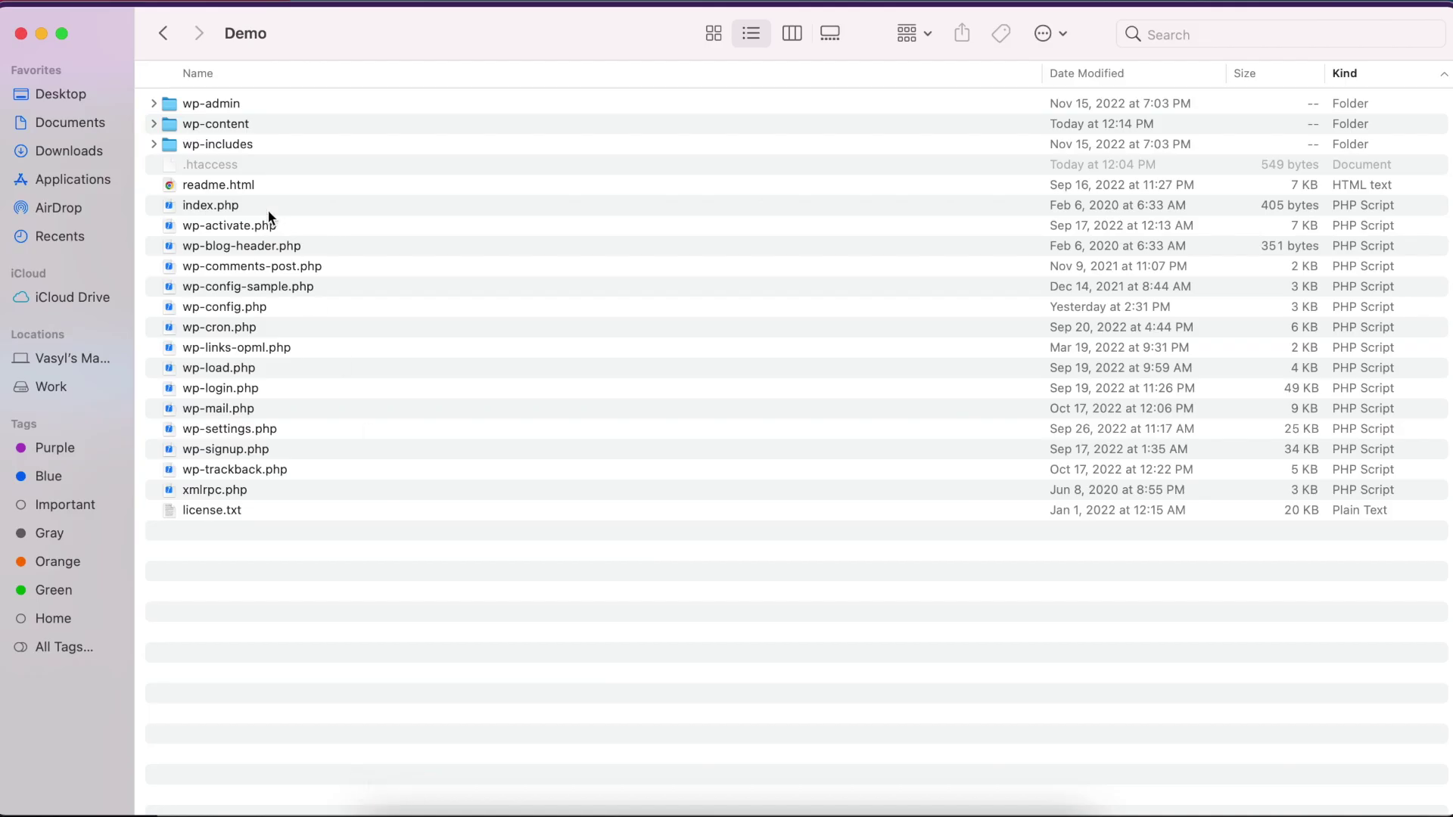
# Step: Open .htaccess in Visual Studio Code, insert a blank first line, and return to aamportal.com's home page
pyautogui.click(233, 164)
pyautogui.rightClick(235, 166)
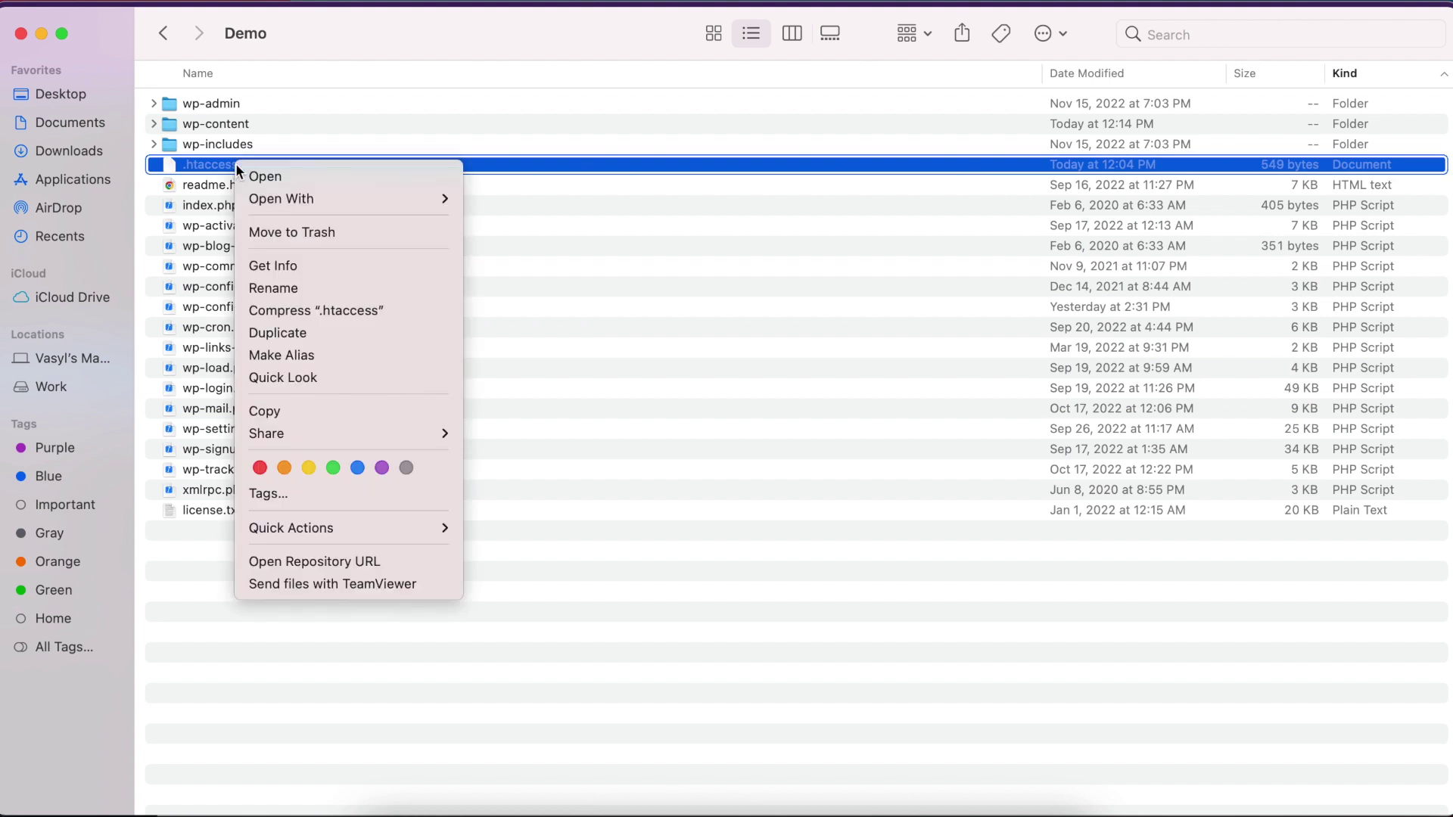
pyautogui.moveTo(292, 198)
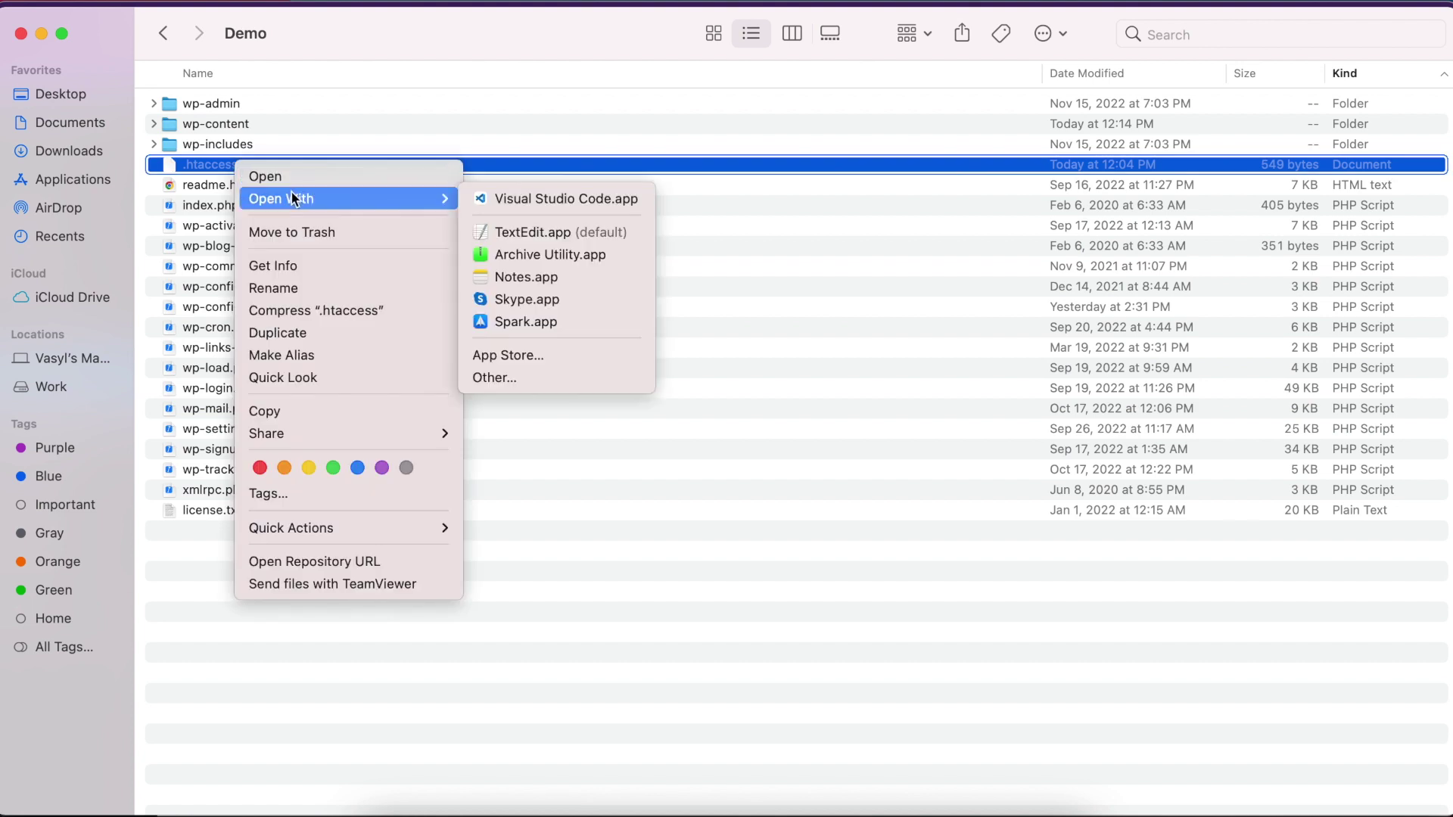
pyautogui.click(518, 196)
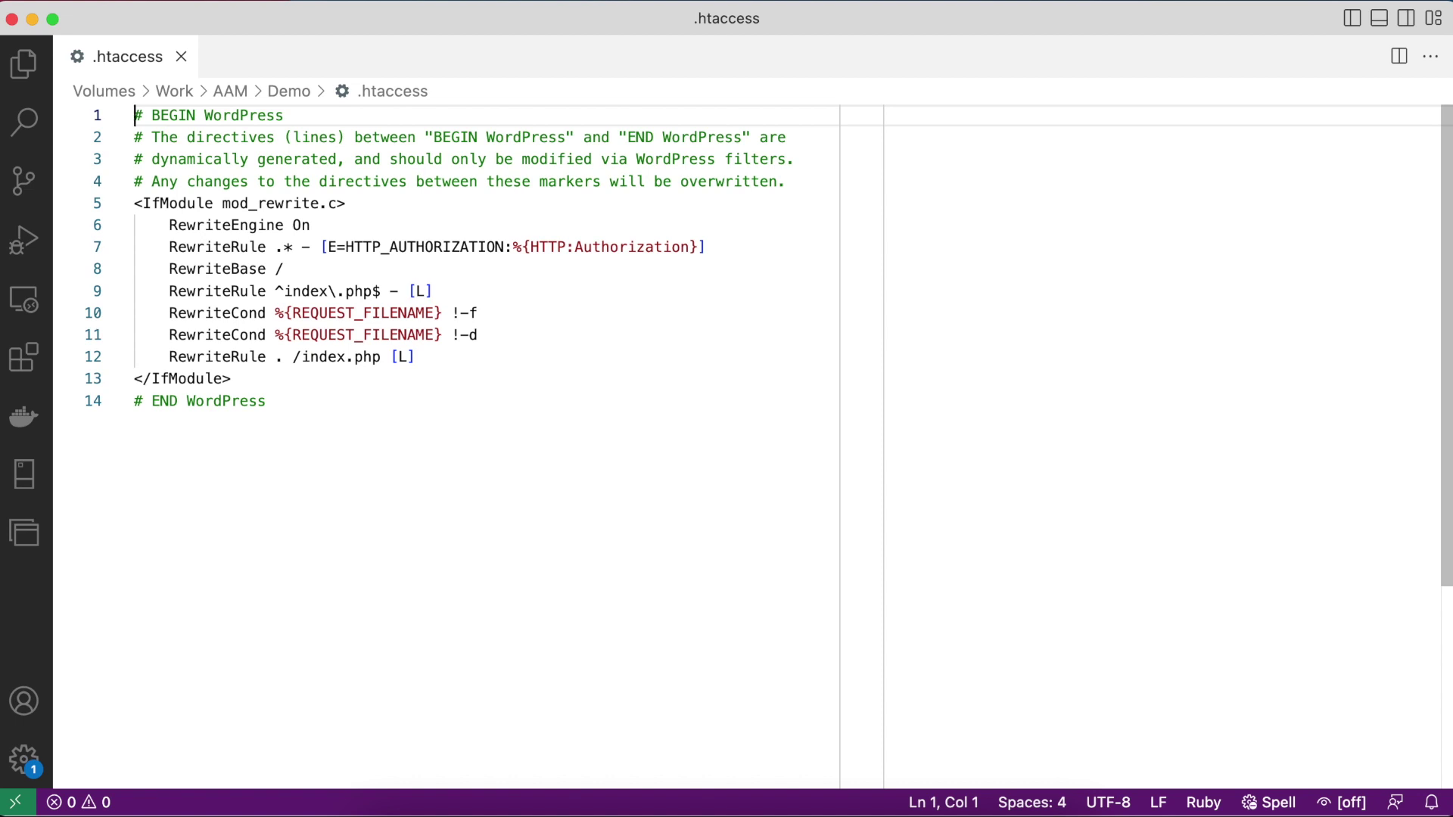
pyautogui.press('Return')
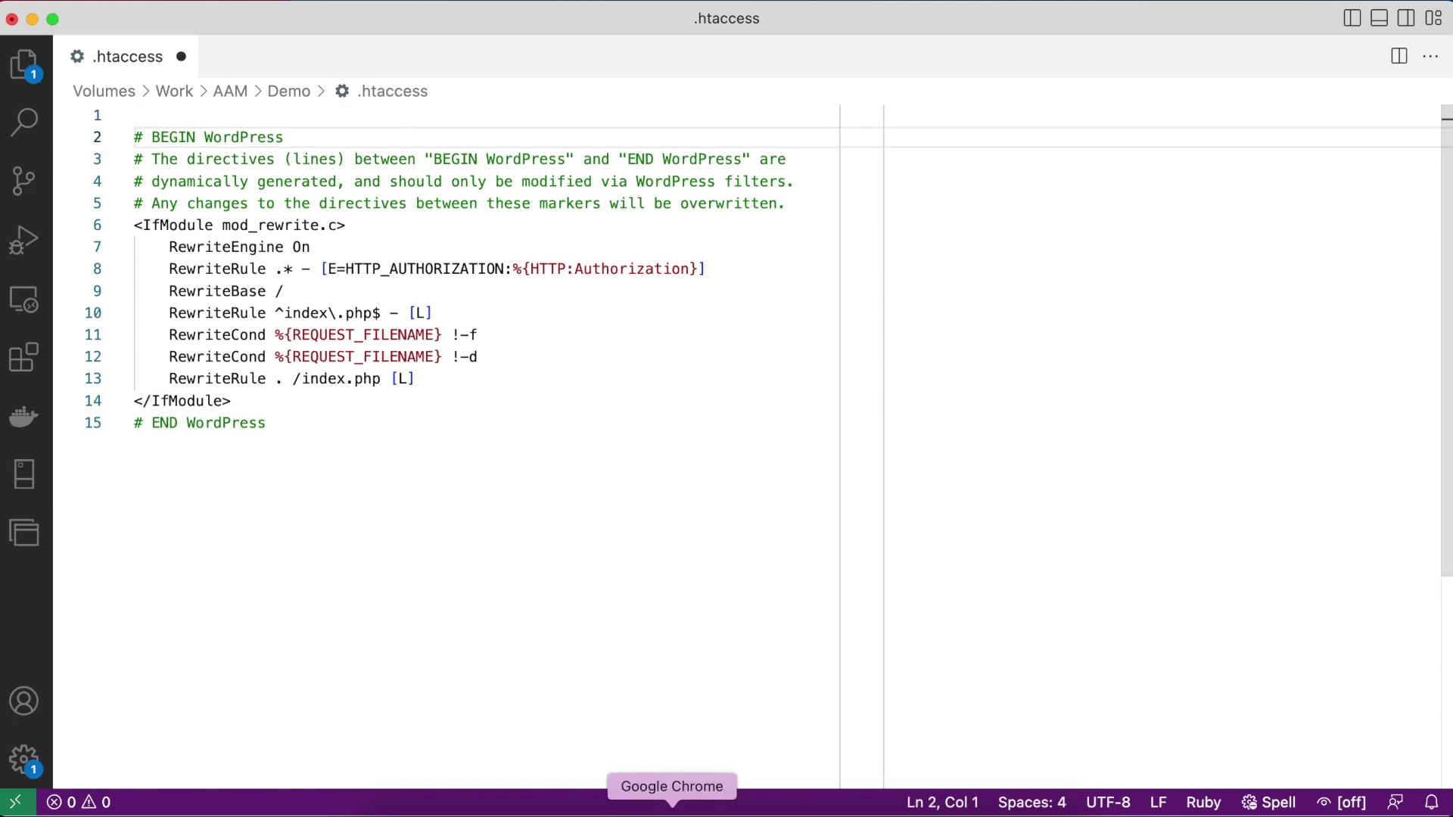
pyautogui.click(674, 805)
pyautogui.click(433, 34)
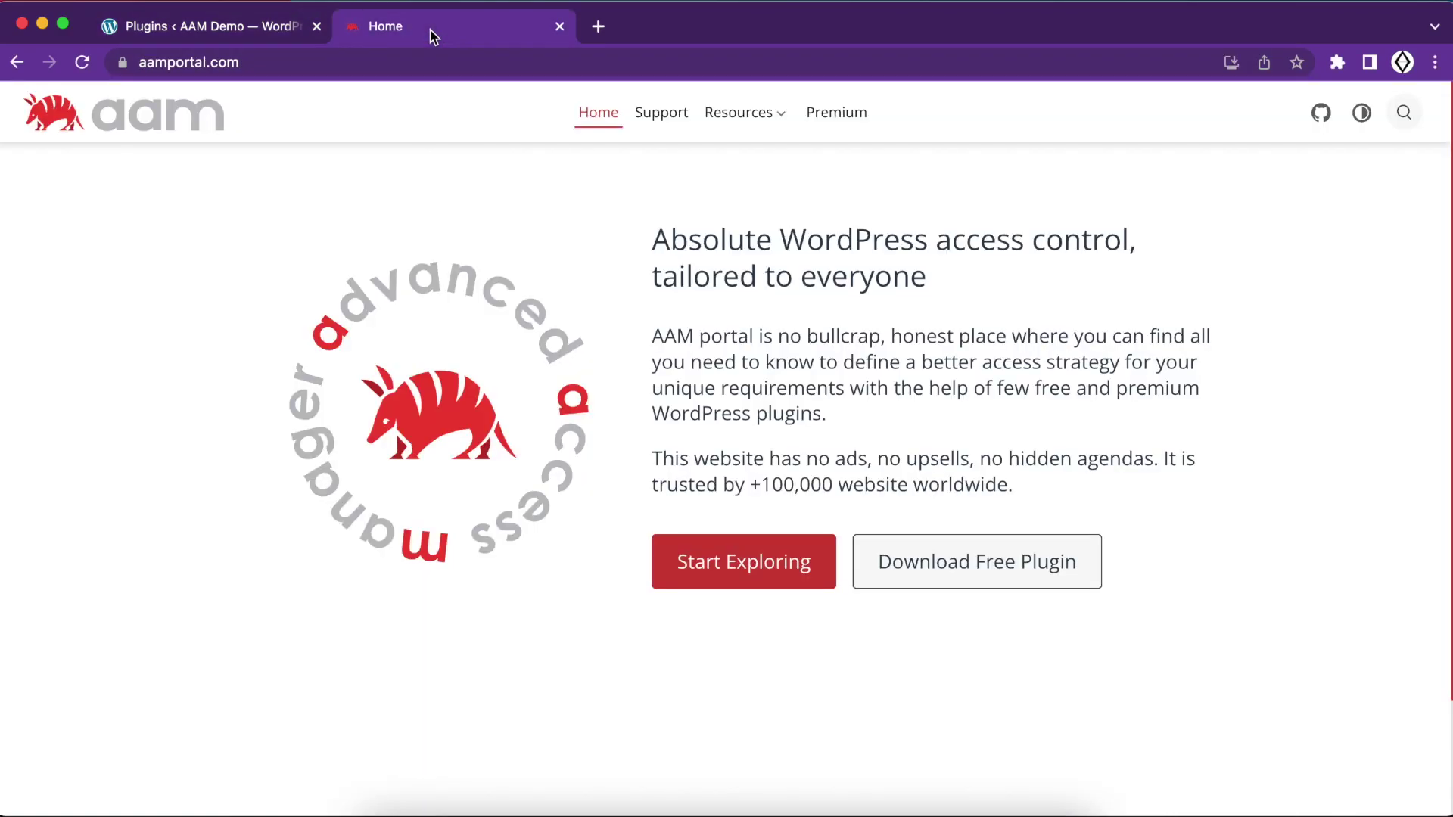
# Step: Copy the 9-line AAM Media Access Control block from the Protected Media Files Apache installation section
pyautogui.click(736, 113)
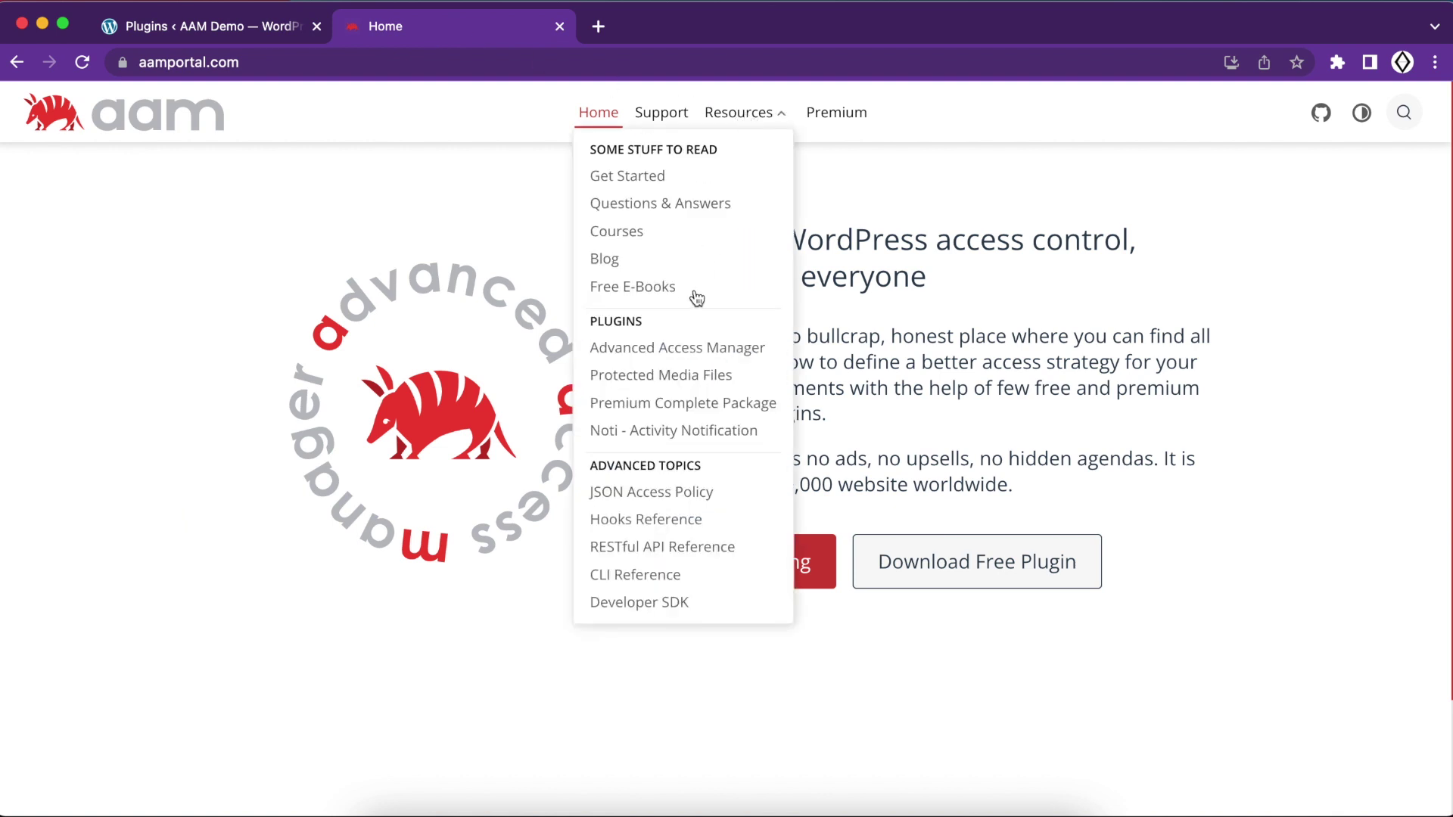
pyautogui.click(669, 376)
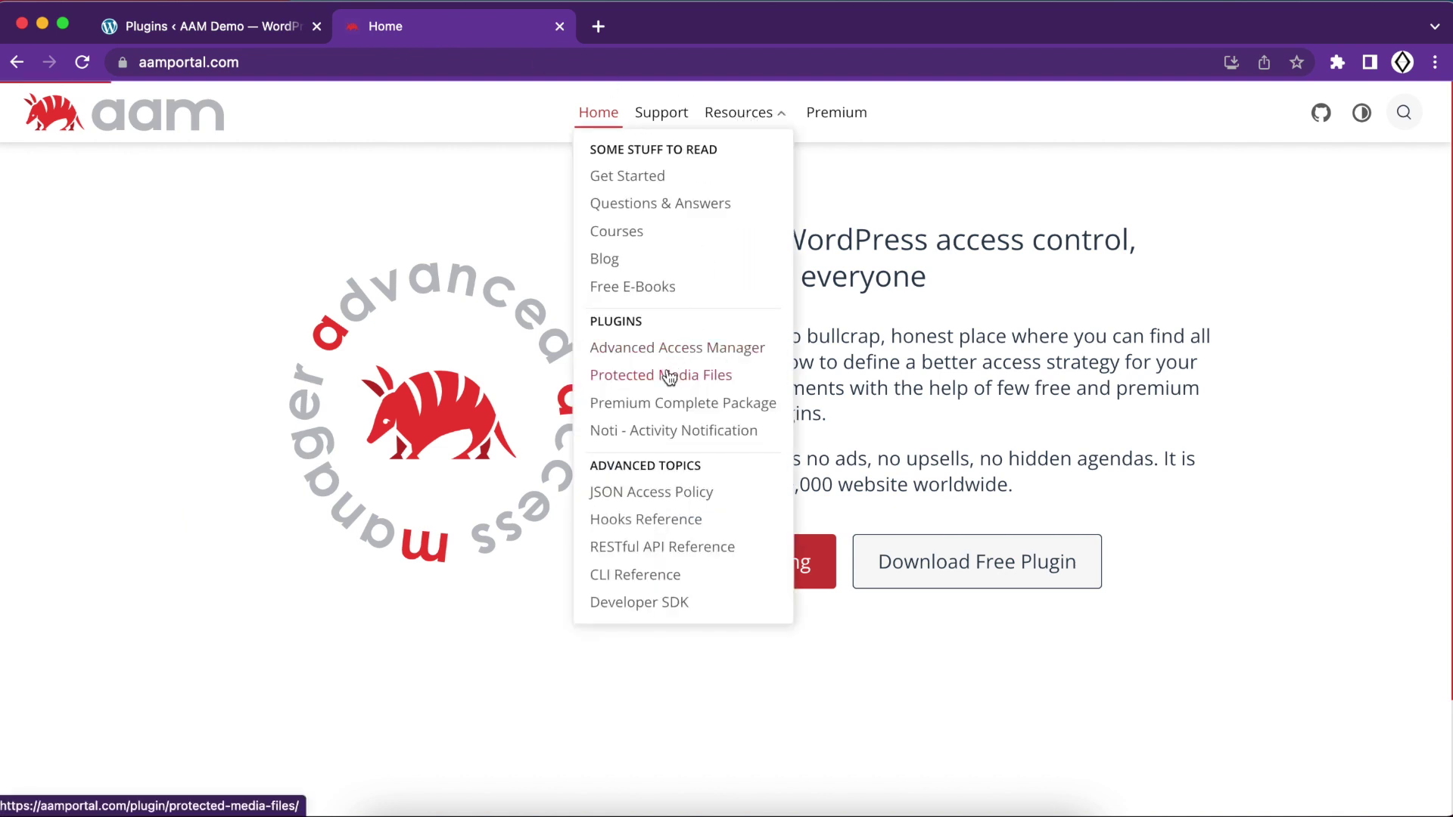
pyautogui.click(99, 271)
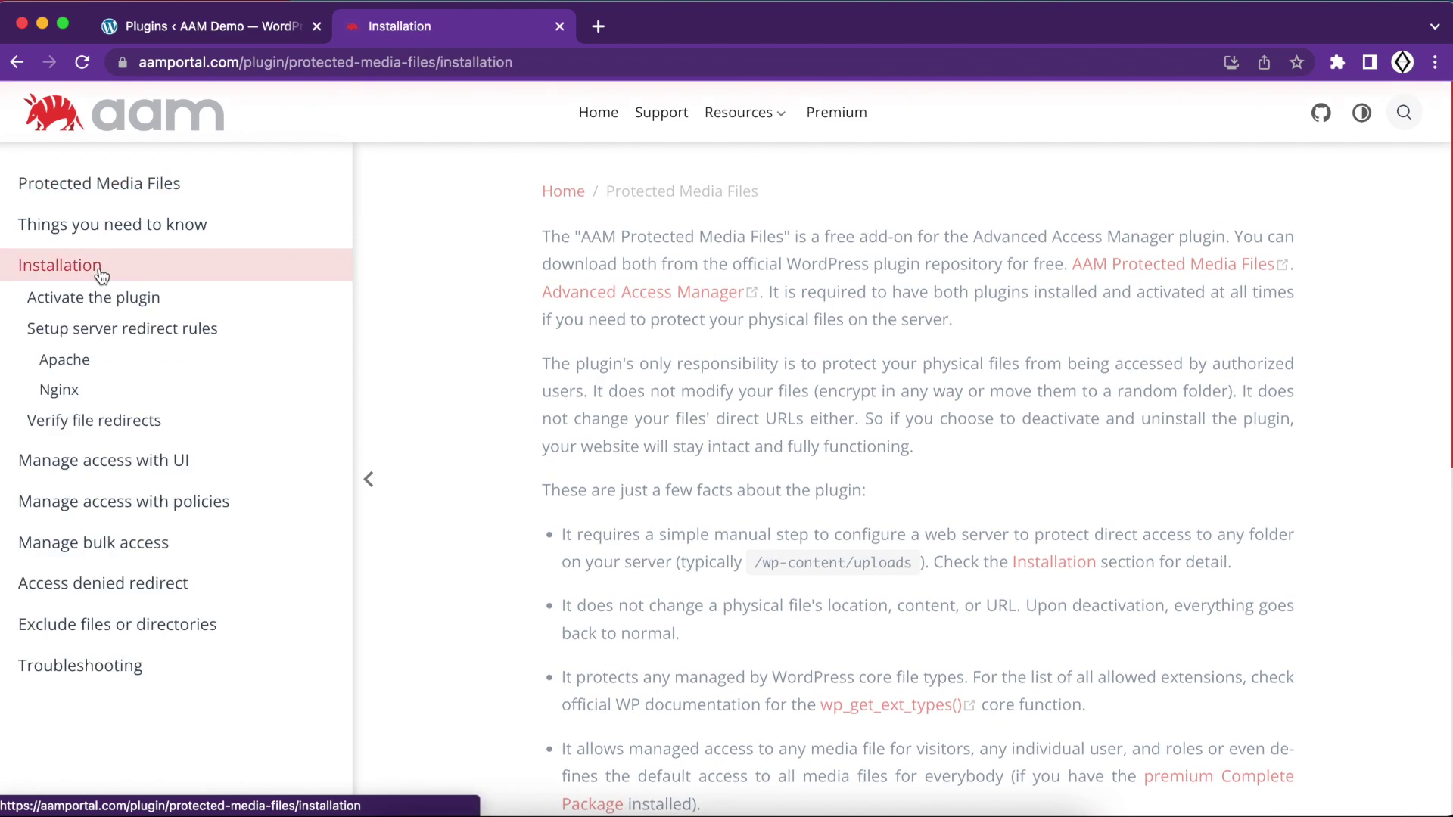
pyautogui.click(79, 363)
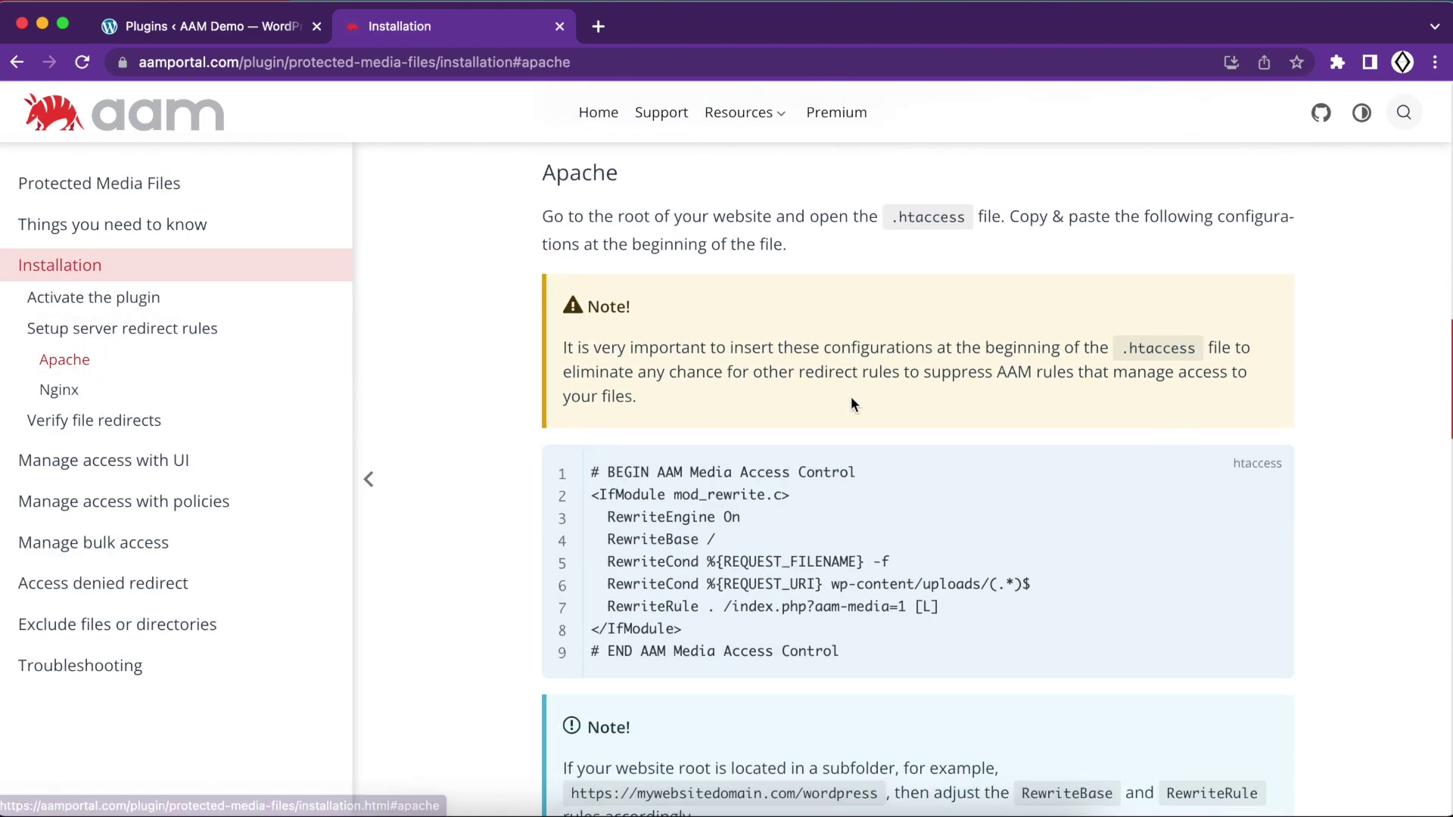
pyautogui.click(1234, 467)
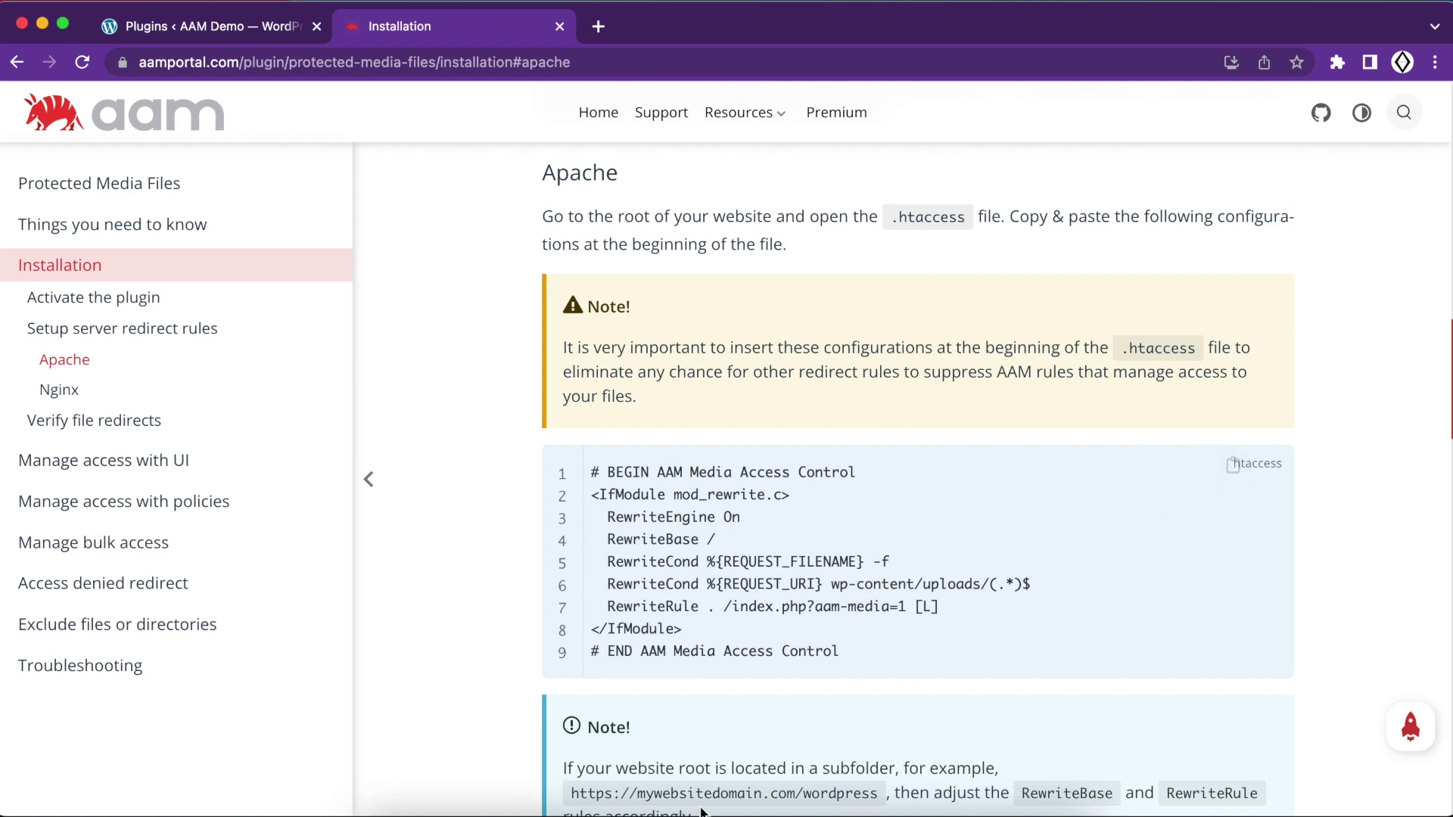
# Step: Paste the AAM rewrite rules on the first line of .htaccess and save the file
pyautogui.click(732, 808)
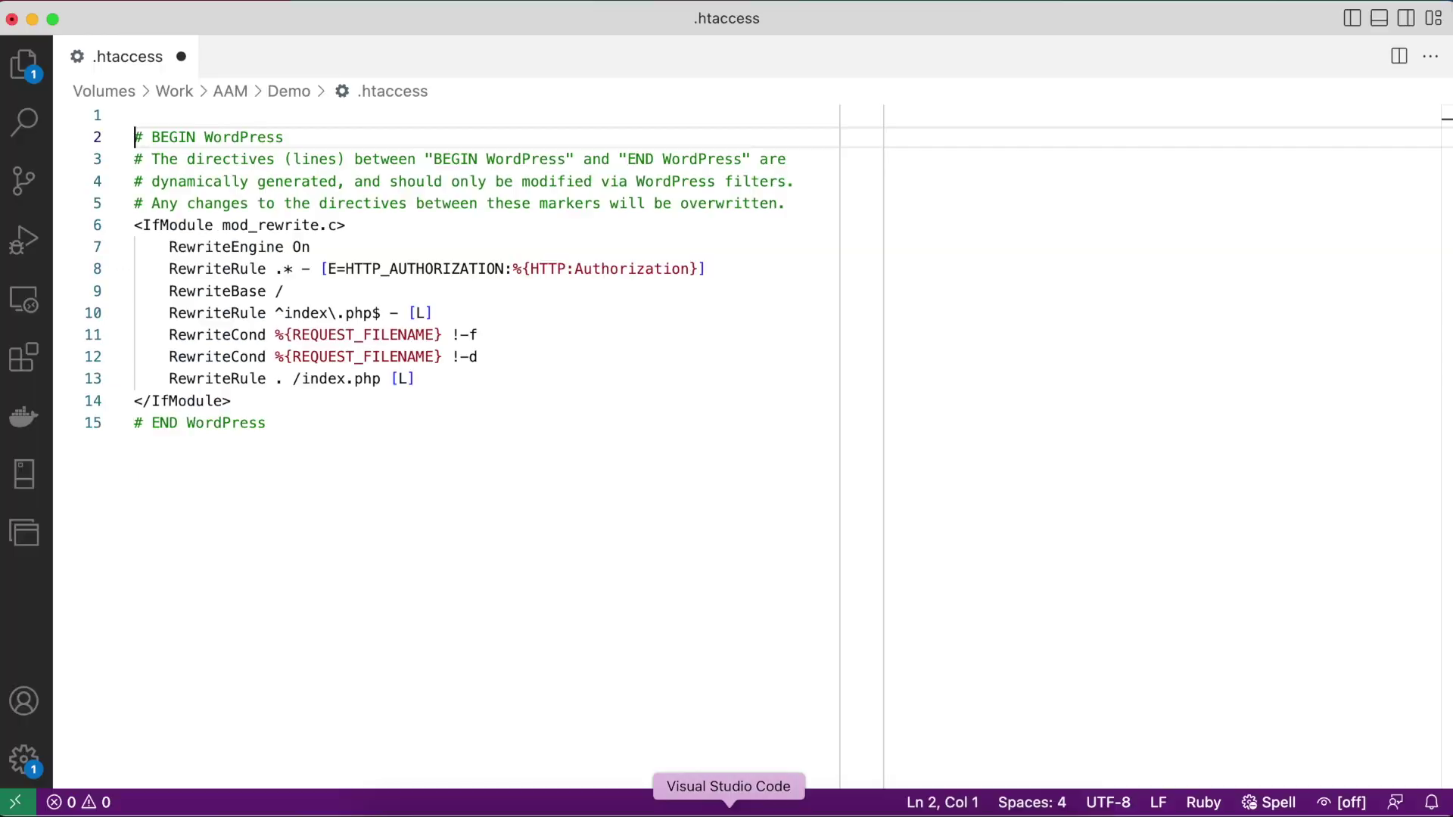
pyautogui.press('Up')
pyautogui.press('super+v')
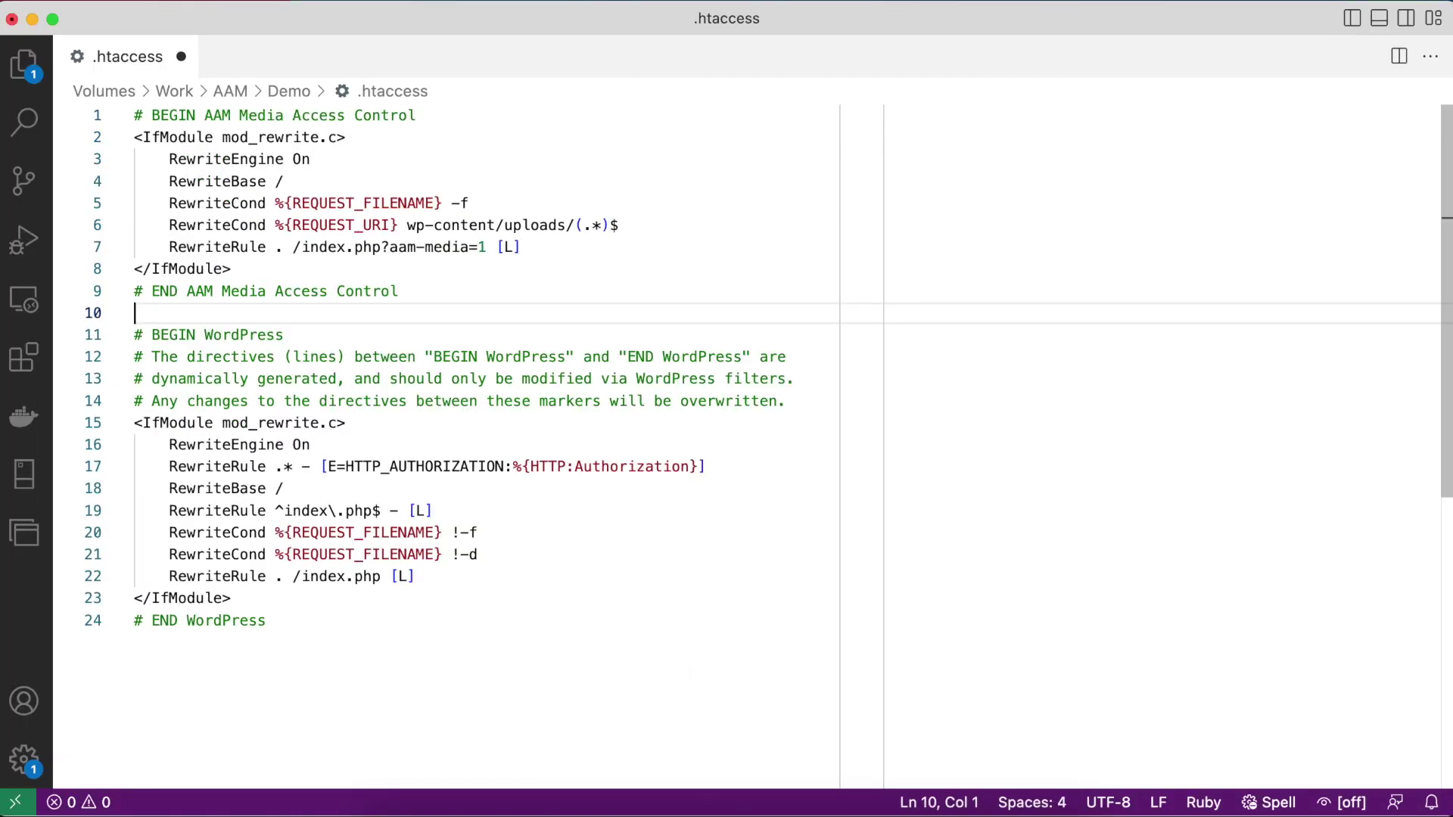
pyautogui.press('super+s')
# Step: Review the pasted rules, including the wp-content/uploads RewriteCond and the aam-media RewriteRule parameter
pyautogui.moveTo(139, 138); pyautogui.dragTo(234, 269)
pyautogui.click(461, 224)
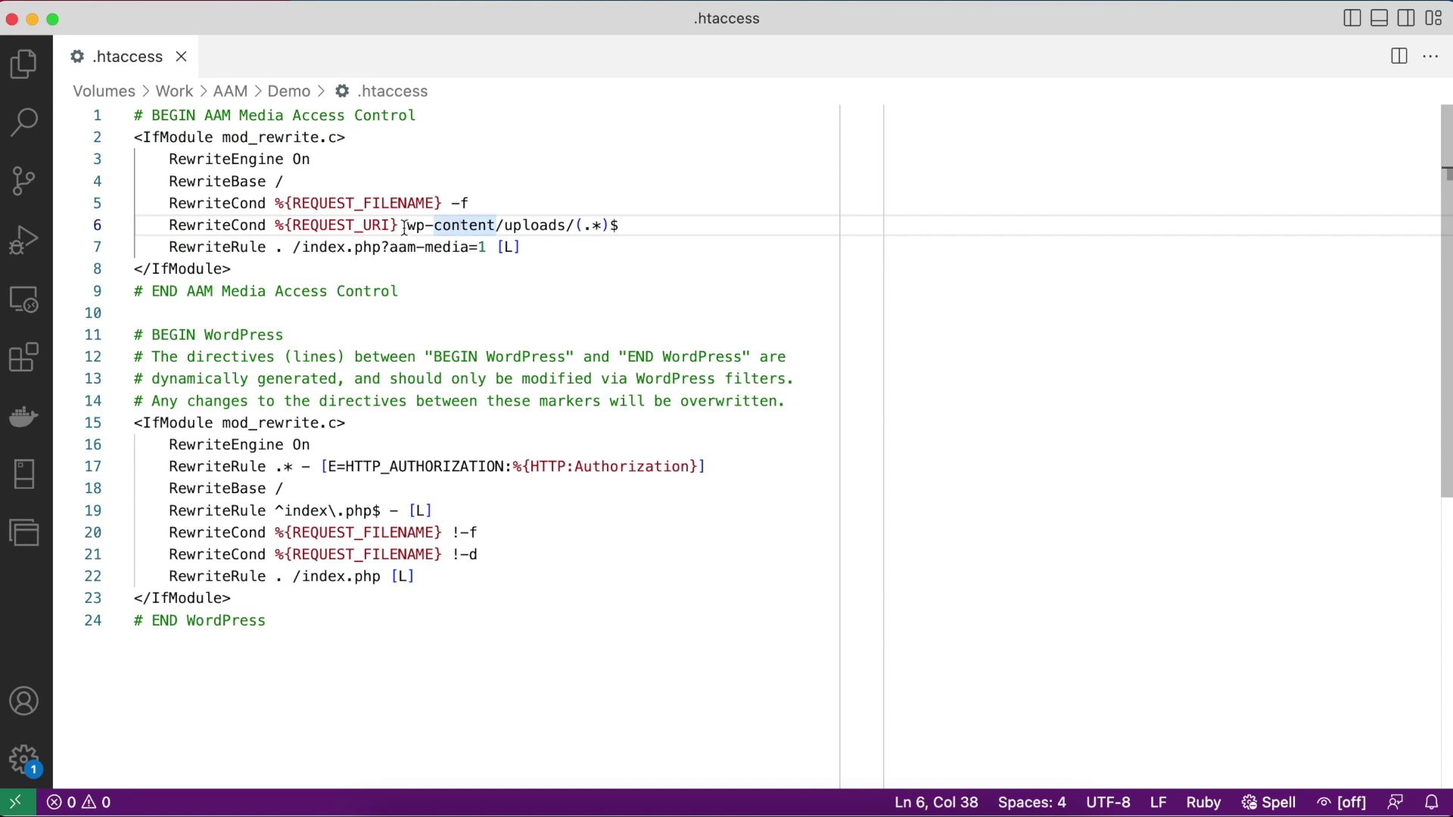
pyautogui.moveTo(407, 225); pyautogui.dragTo(576, 217)
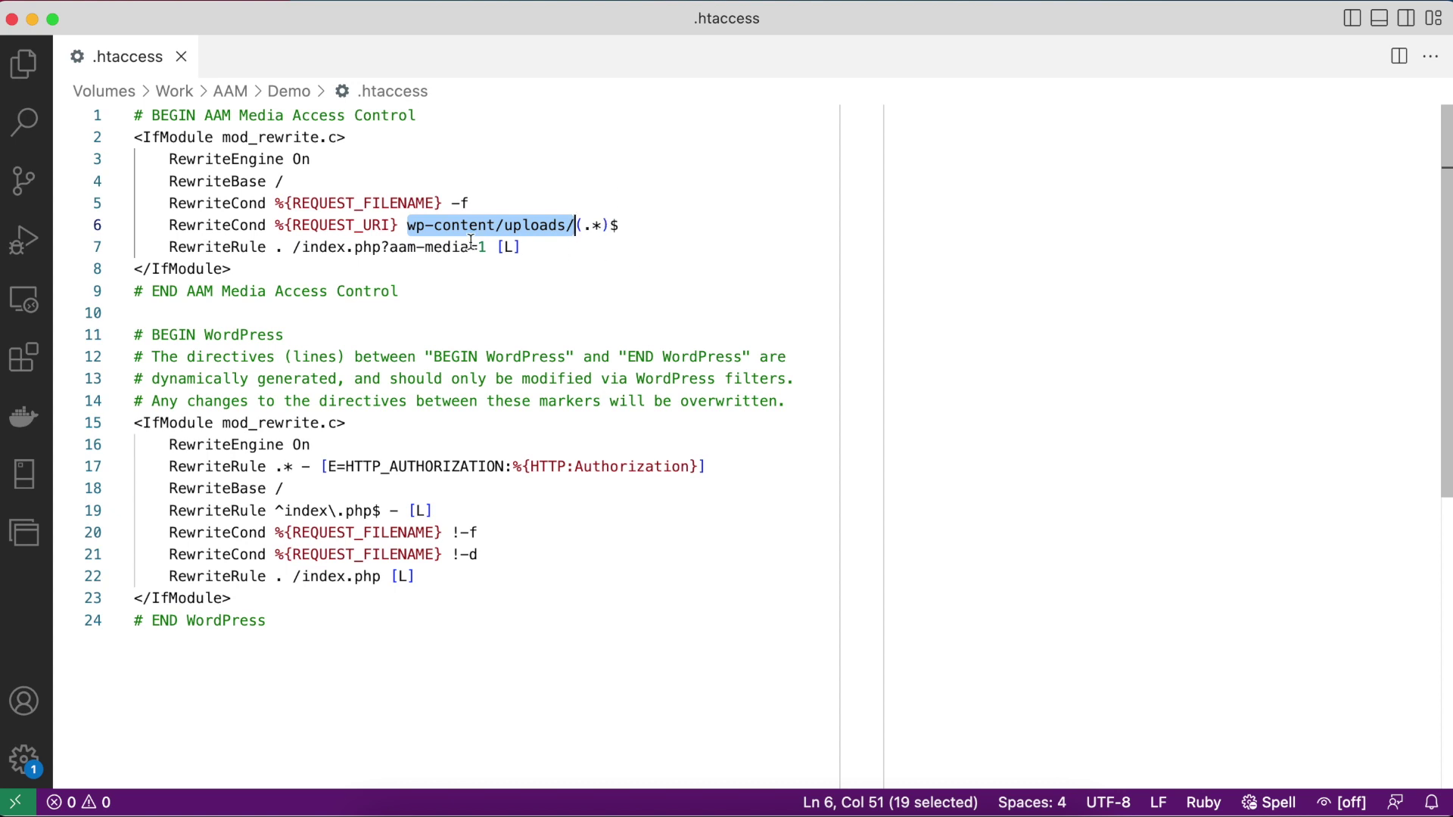
pyautogui.click(392, 251)
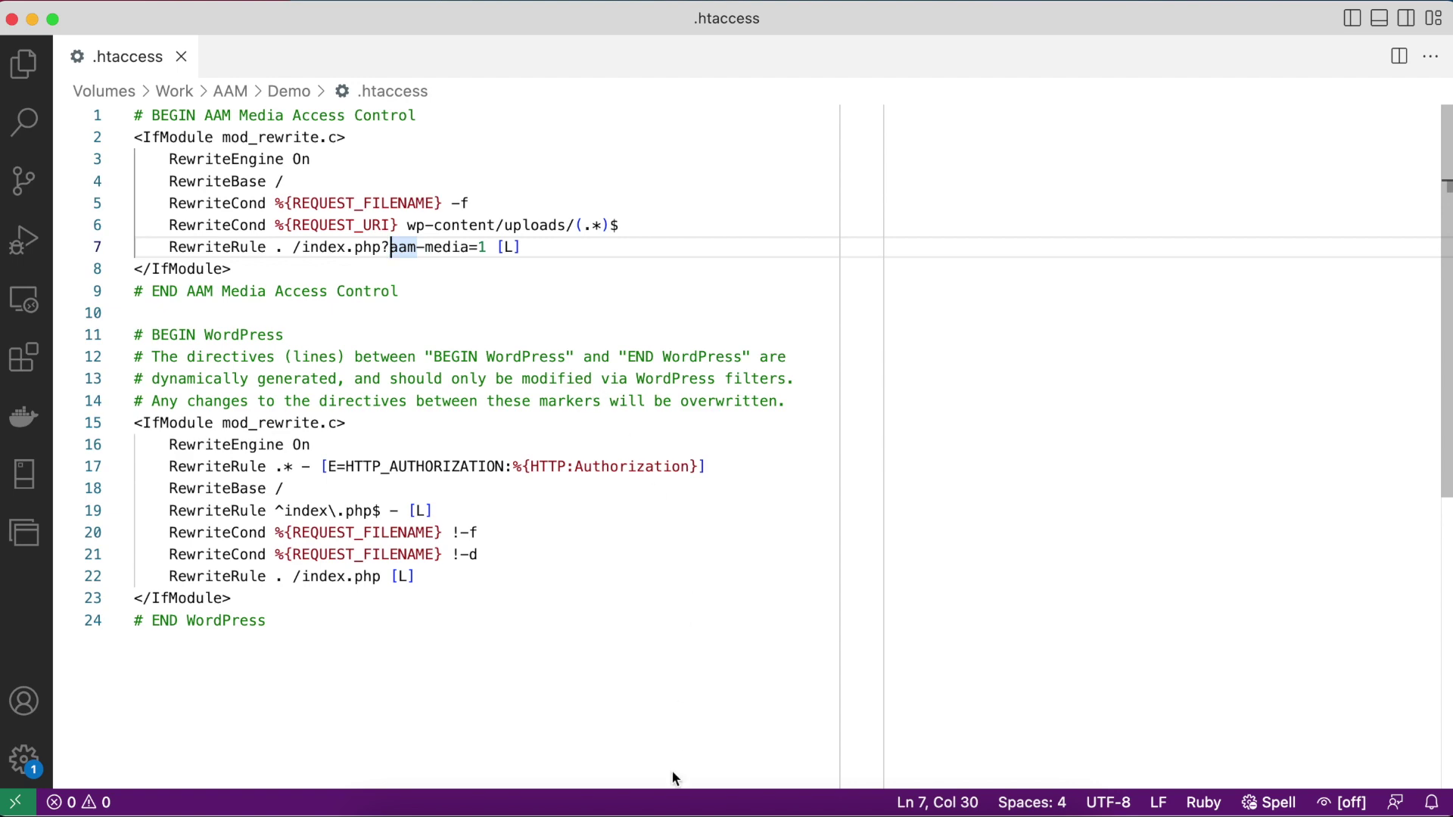
pyautogui.click(672, 802)
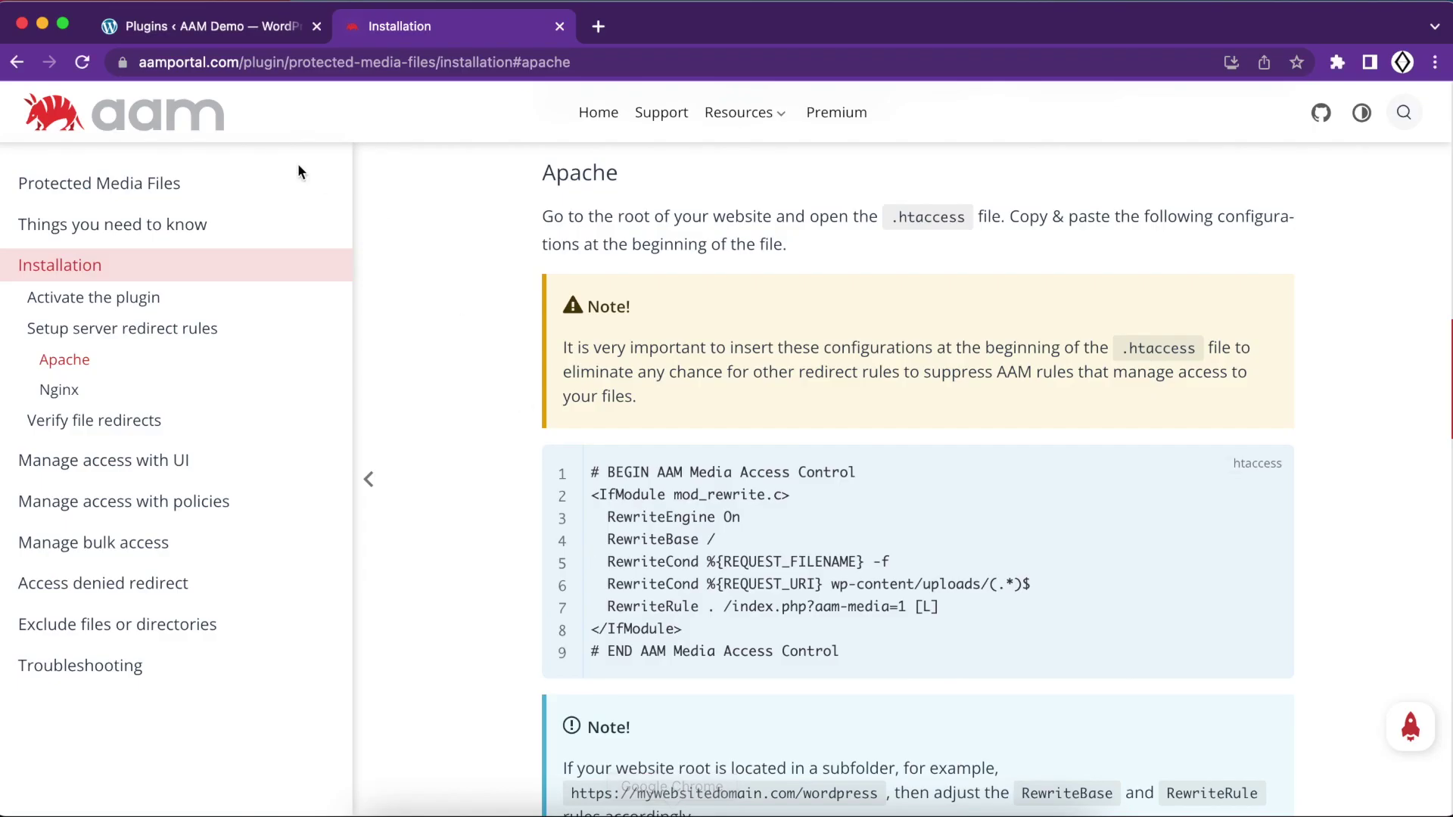
# Step: Return to the AAM Demo WordPress admin and open the Media Library listing 11 PDF documents
pyautogui.click(235, 28)
pyautogui.moveTo(67, 228)
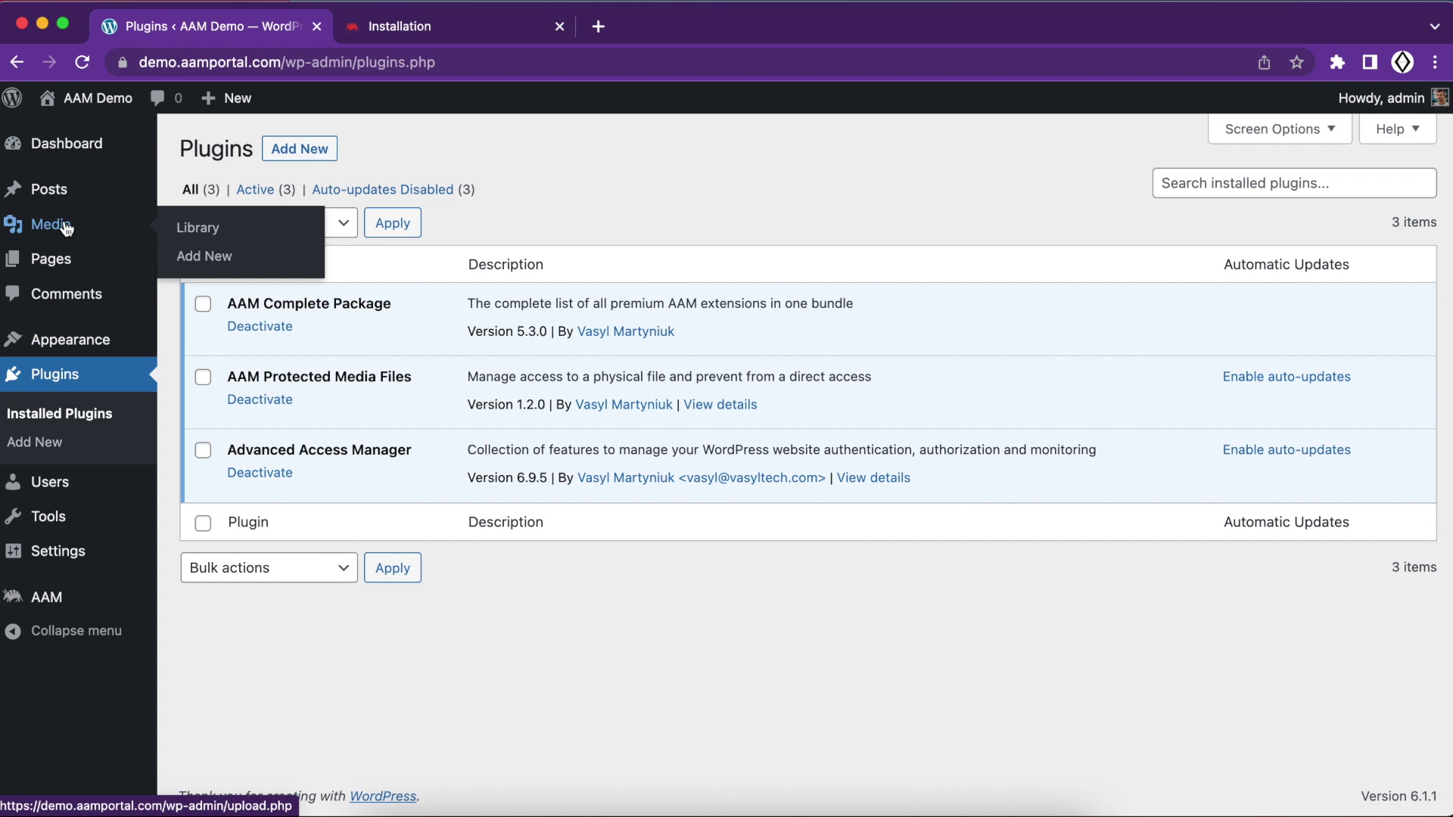
pyautogui.click(411, 34)
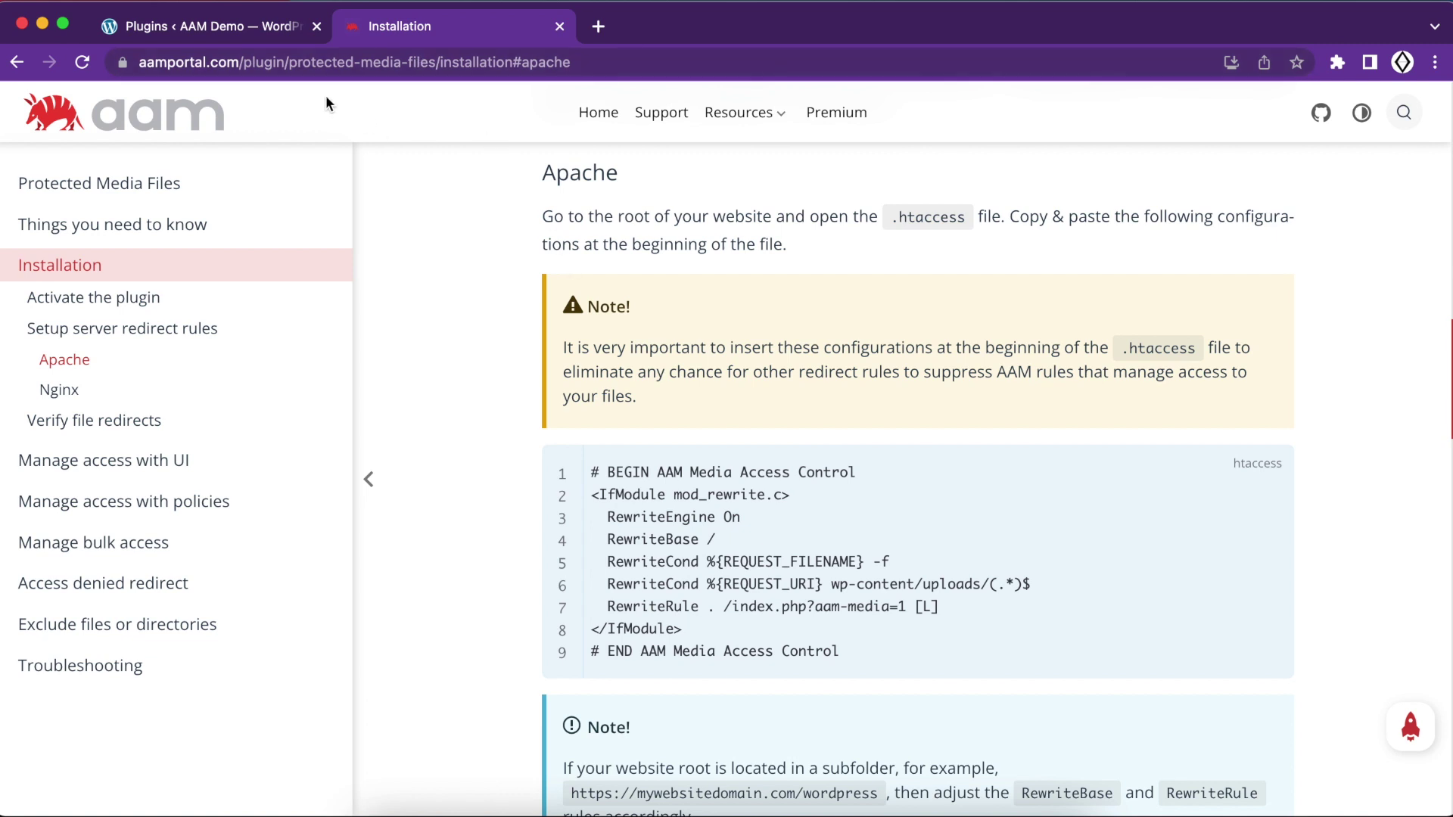
pyautogui.click(216, 23)
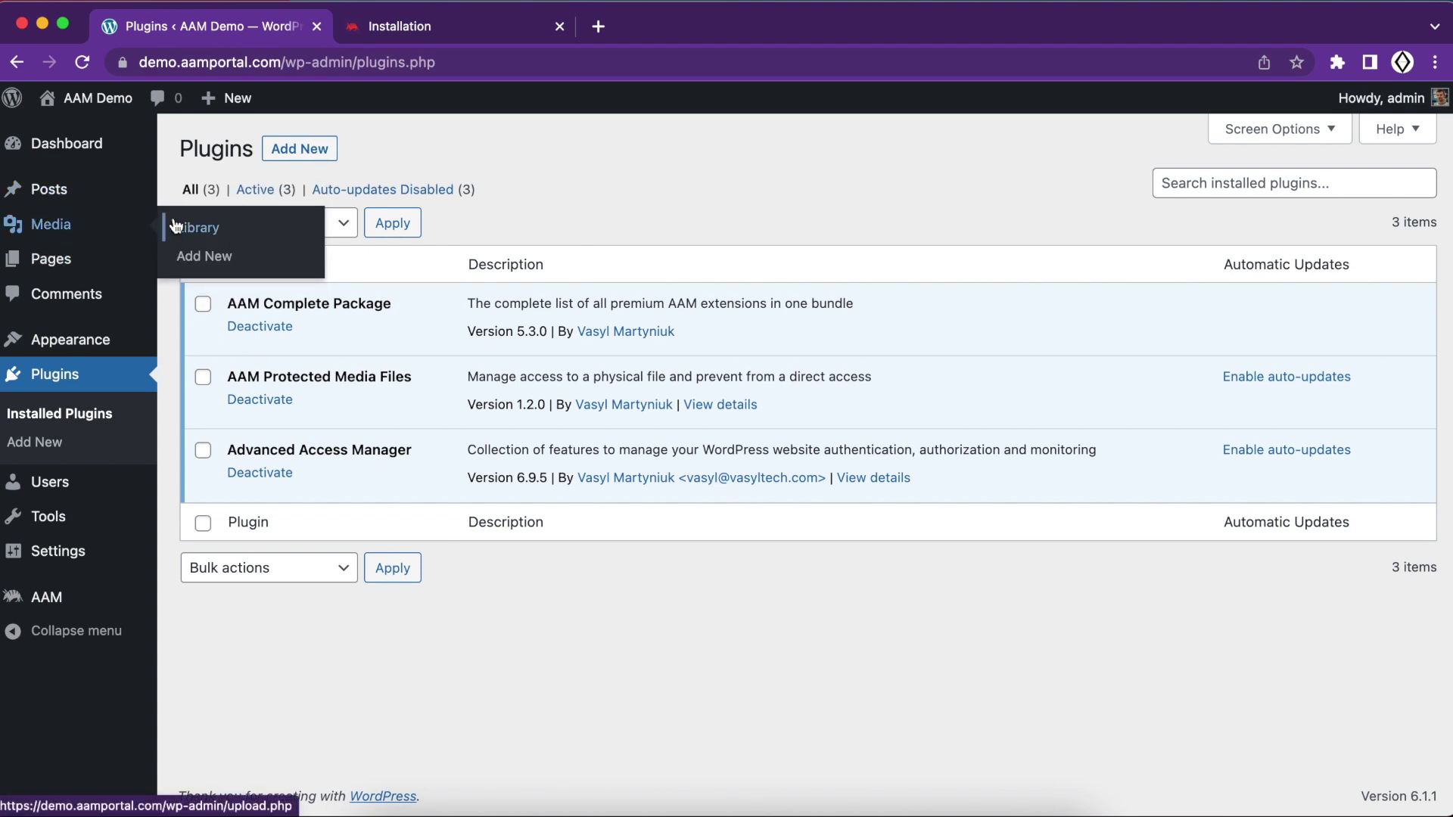
pyautogui.click(201, 230)
pyautogui.moveTo(366, 368)
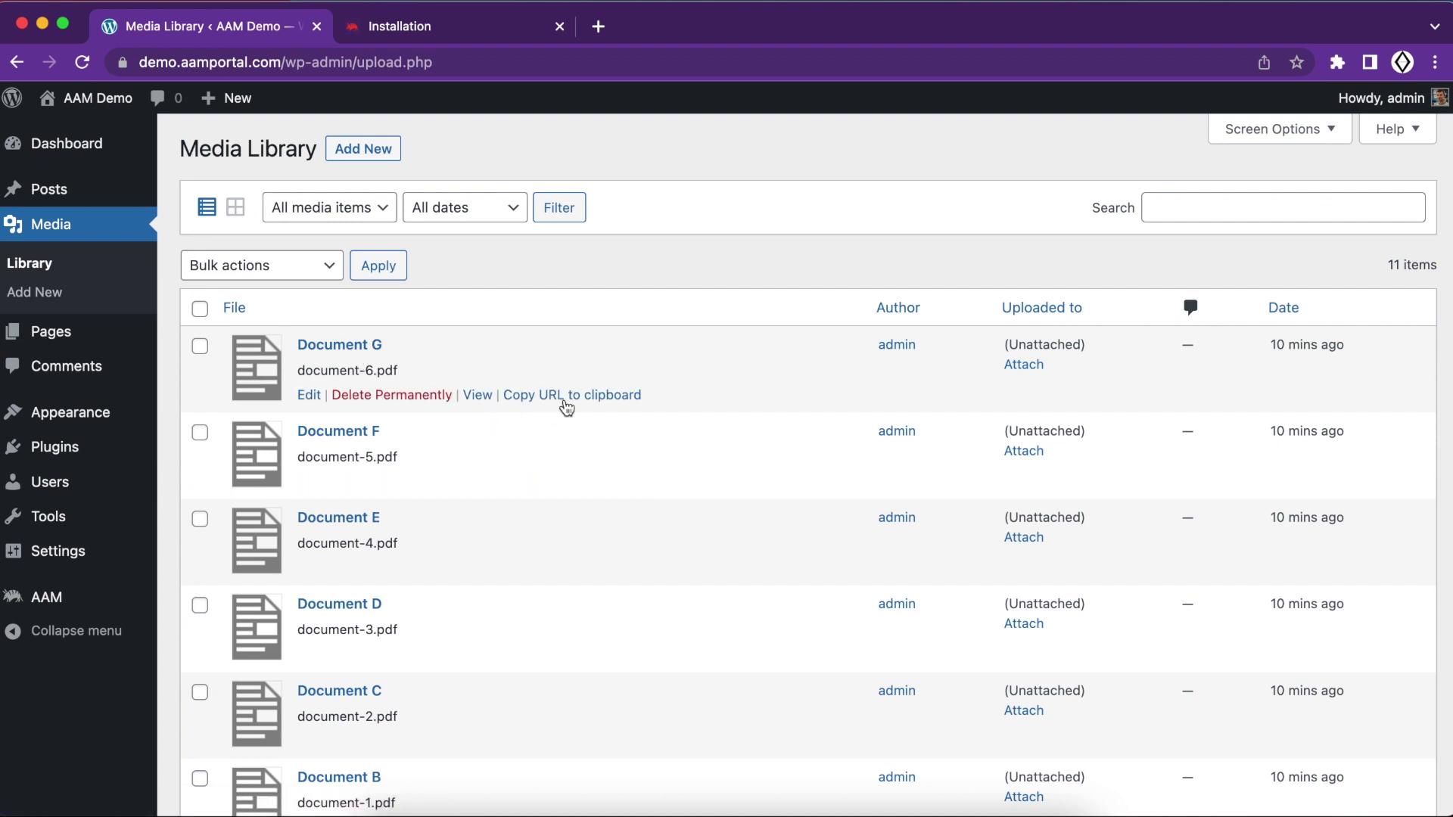
# Step: Copy Document G's file URL and open a new tab with Chrome Developer Tools showing
pyautogui.click(592, 395)
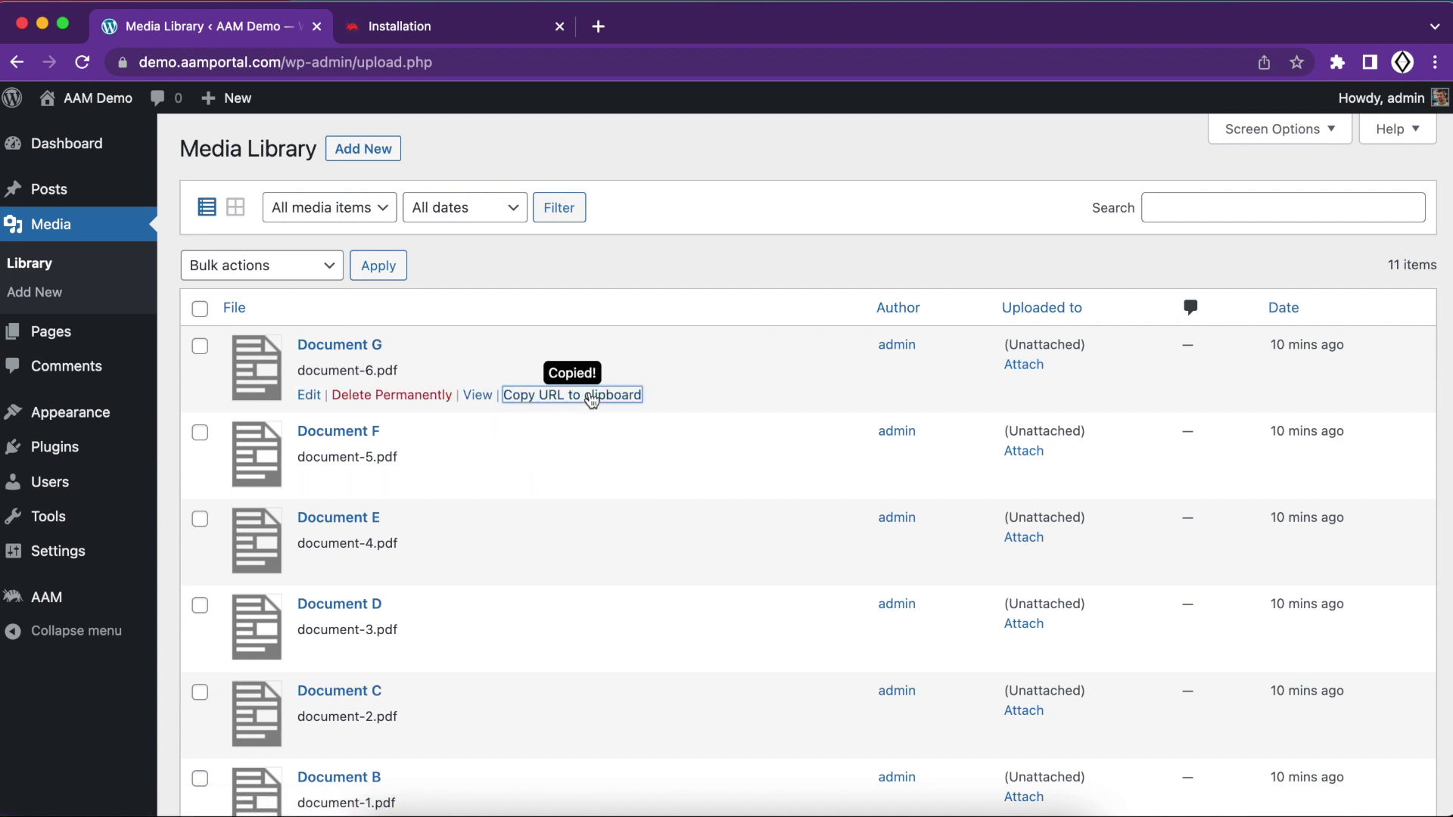
pyautogui.click(598, 26)
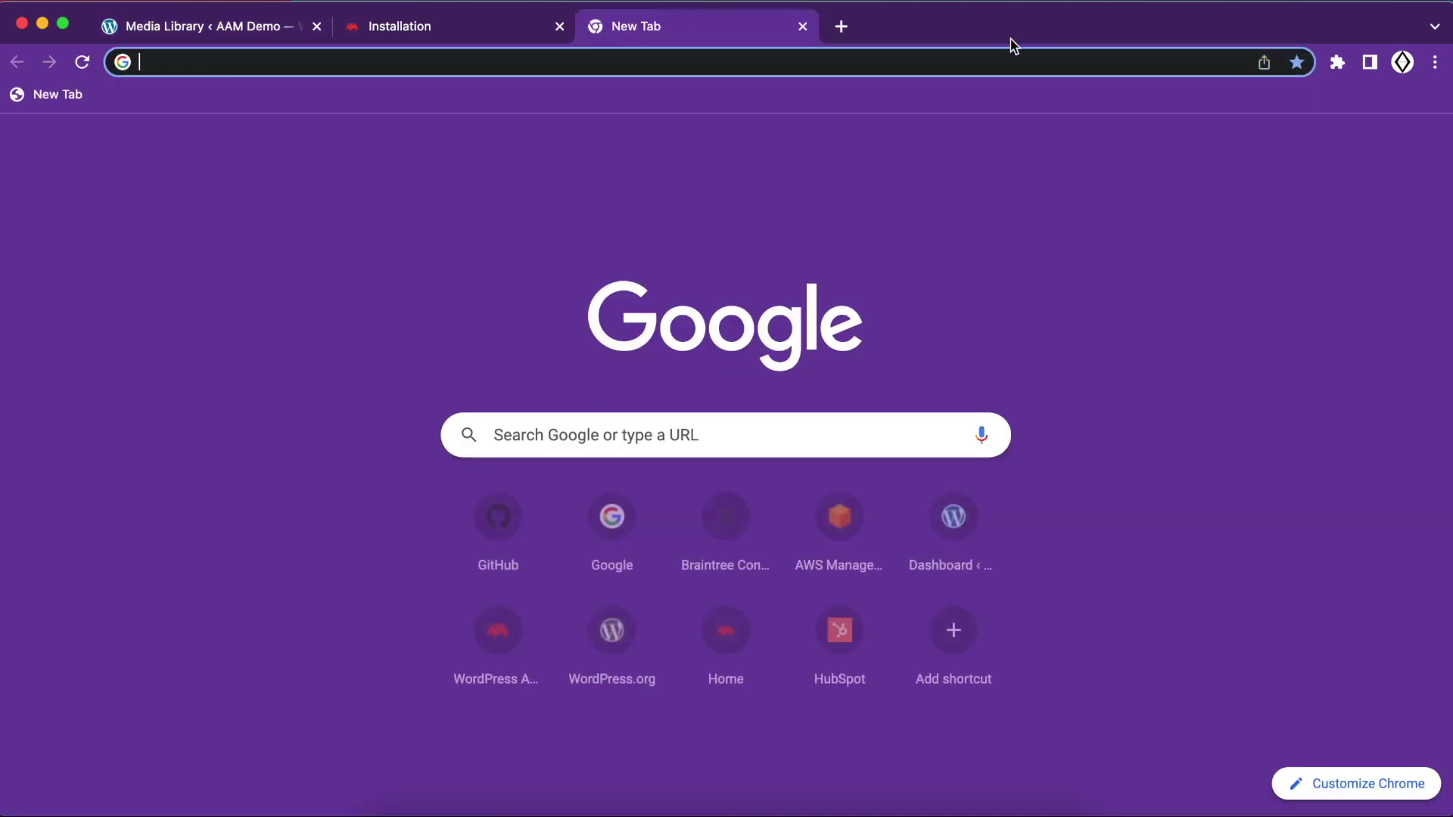
pyautogui.click(1434, 62)
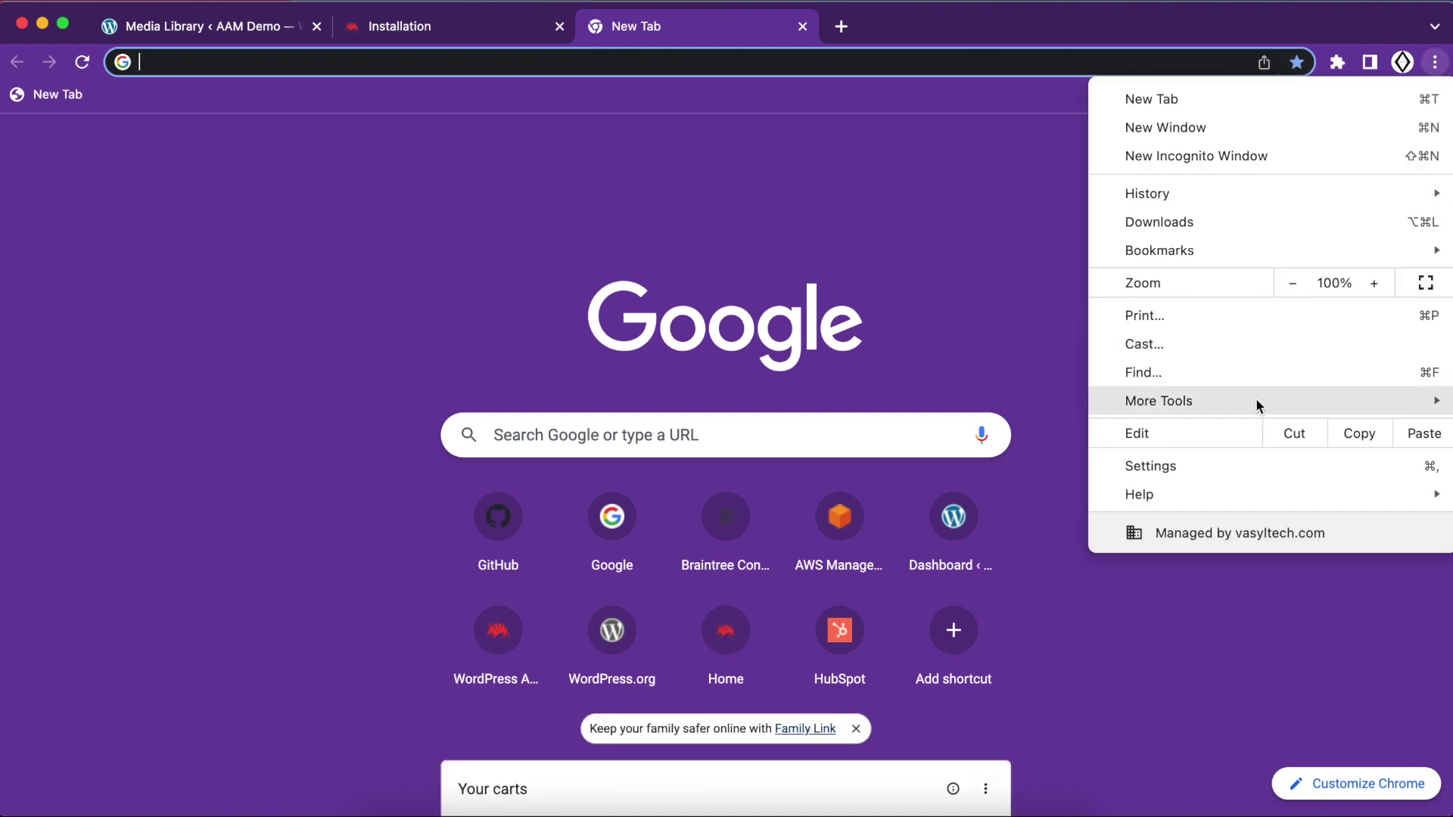
pyautogui.moveTo(1203, 405)
pyautogui.click(895, 603)
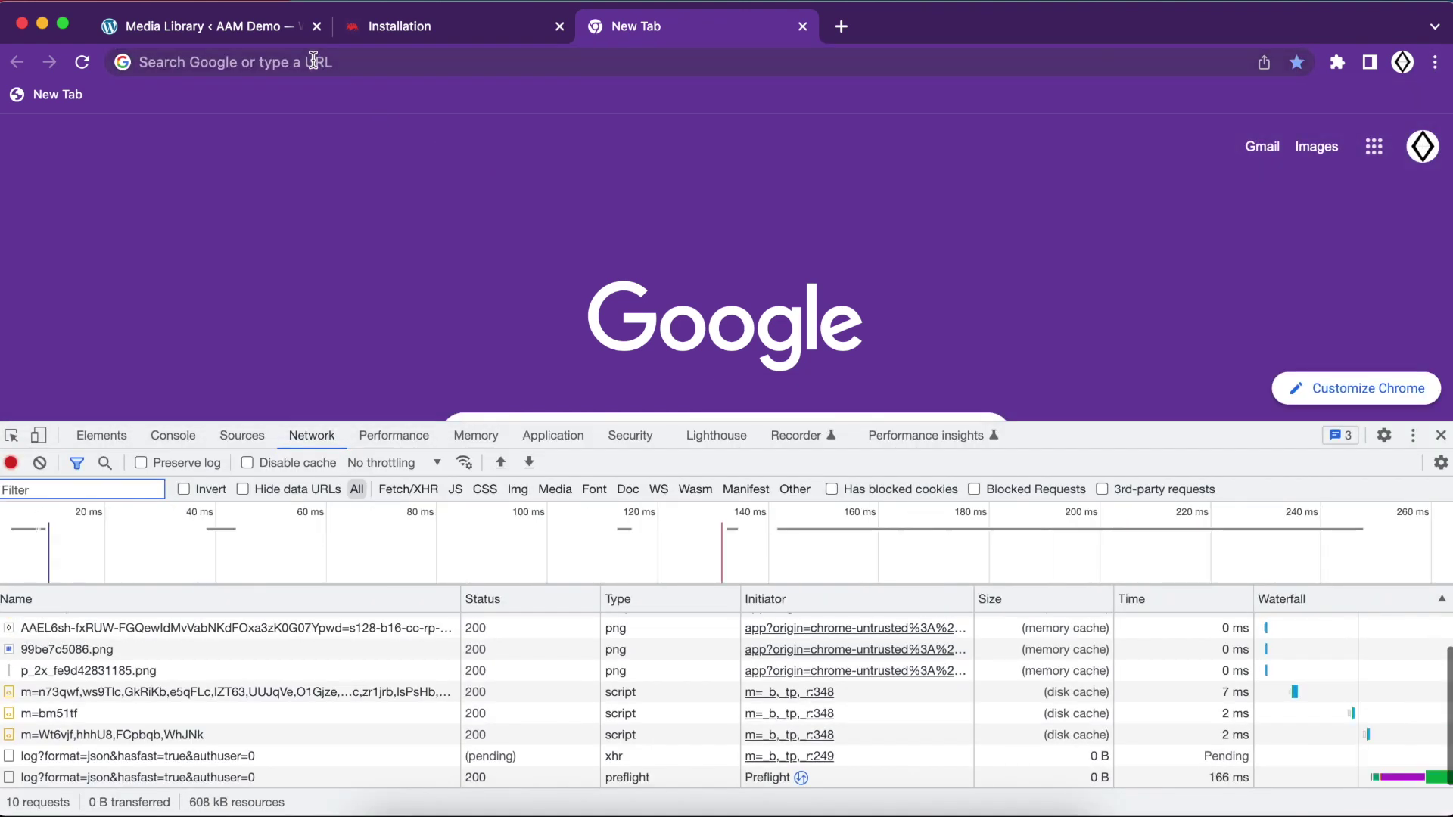
pyautogui.click(315, 64)
# Step: Load document-6.pdf from the pasted URL and inspect its 200 OK, application/pdf response headers
pyautogui.press('super+v')
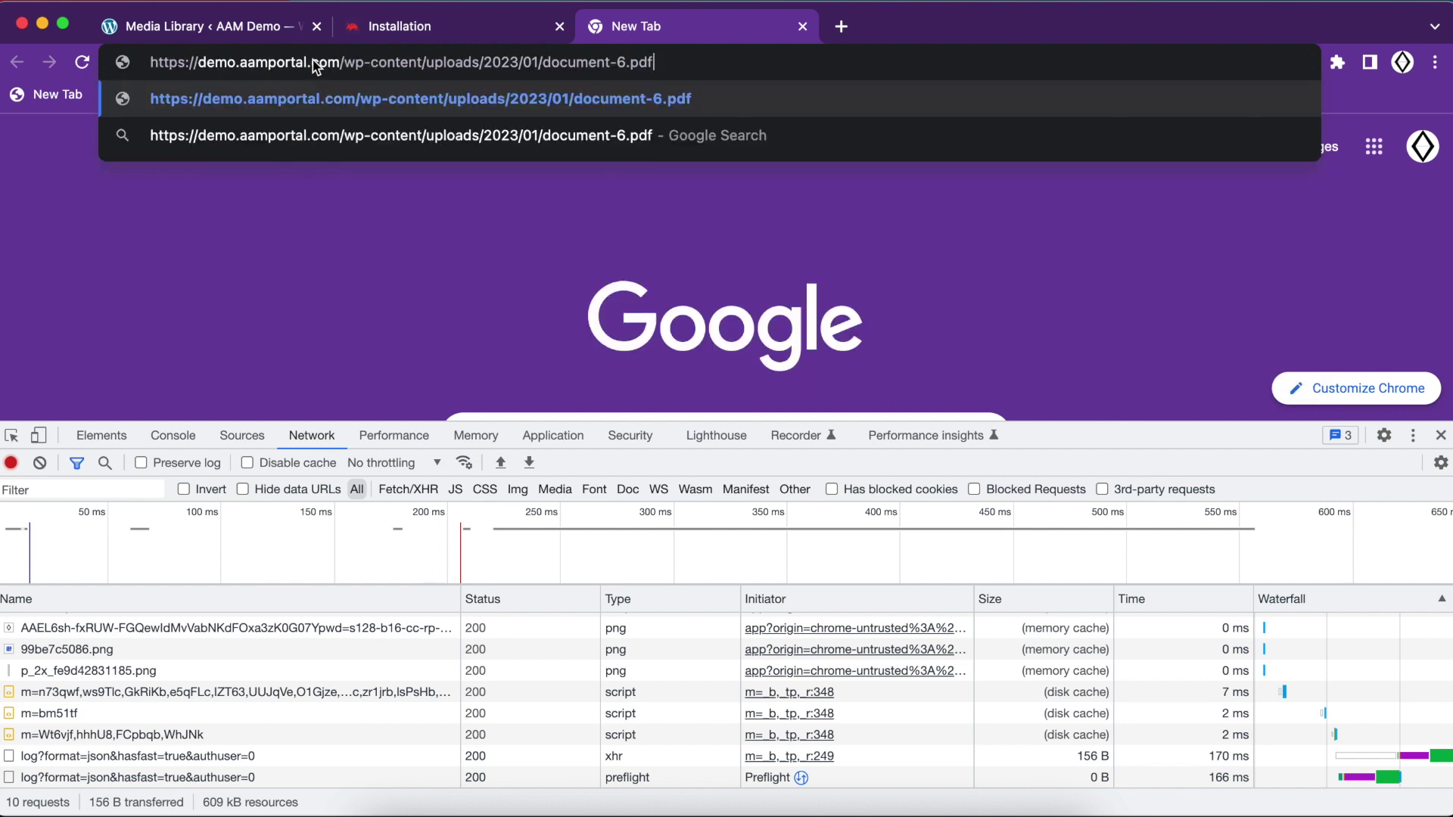
pyautogui.press('Return')
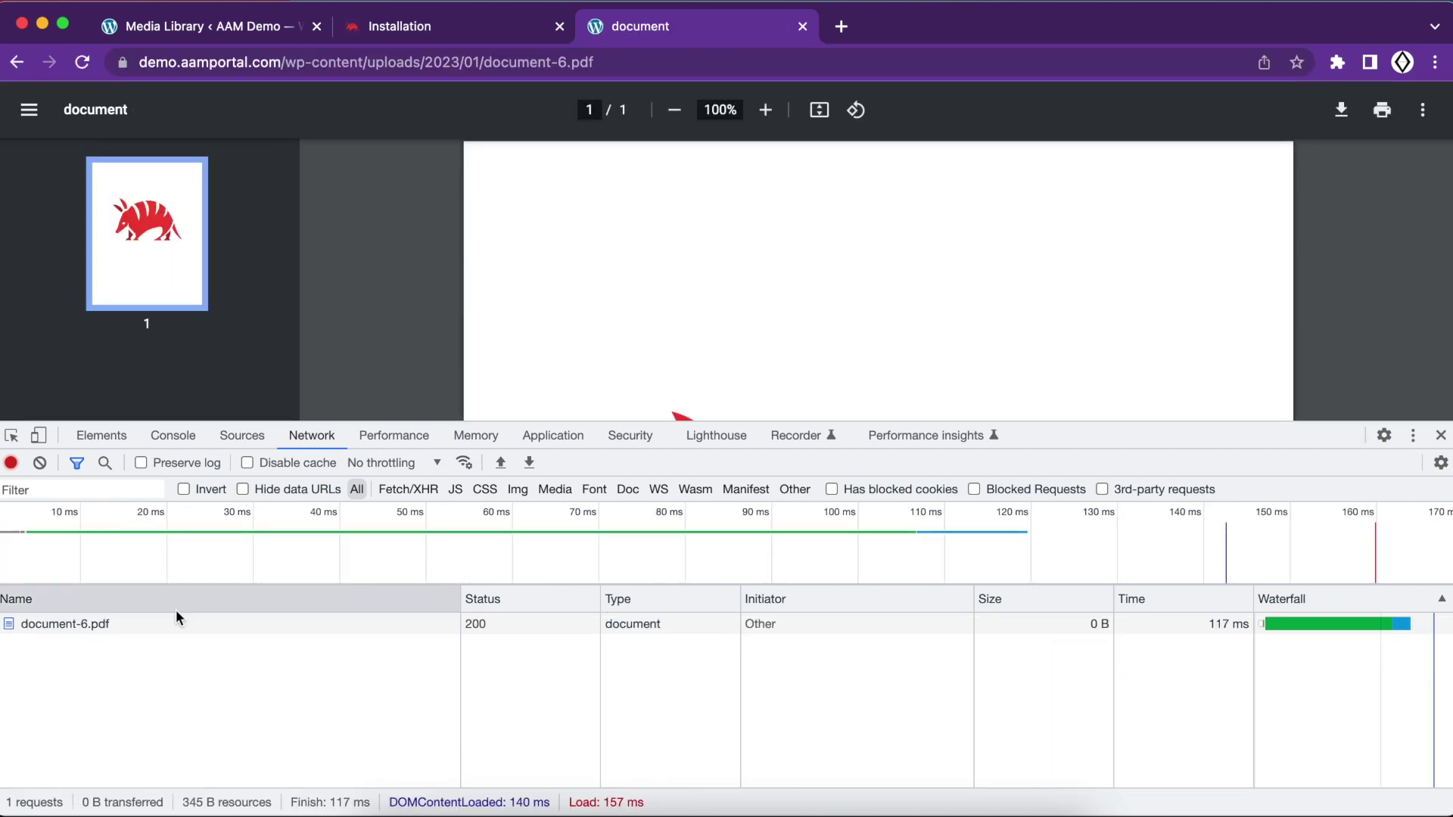
pyautogui.click(121, 624)
pyautogui.scroll(-8, 379, 702)
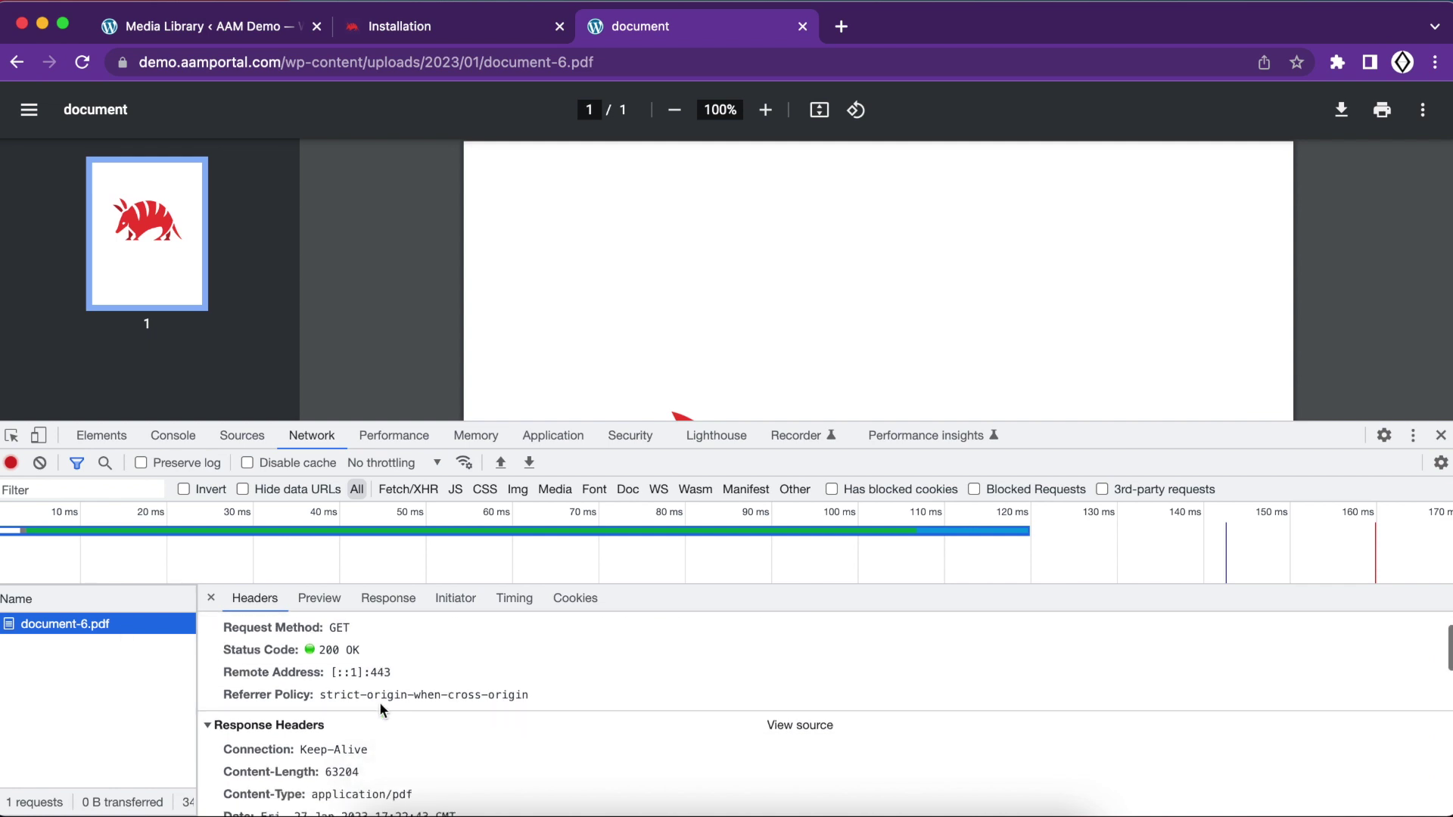